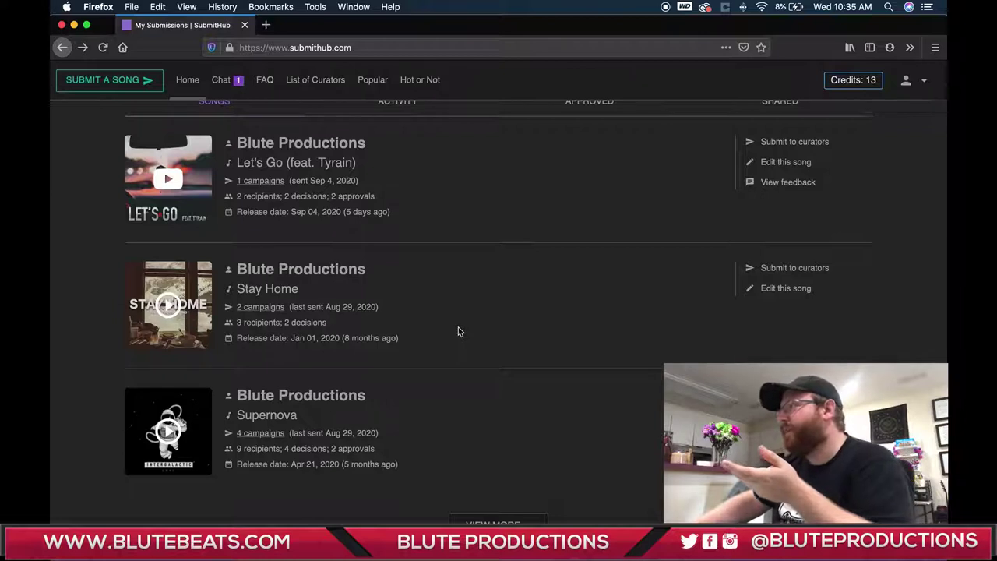
- Look through the submitted songs and expand the list to show more of them
scroll(457, 329, "down", 2)
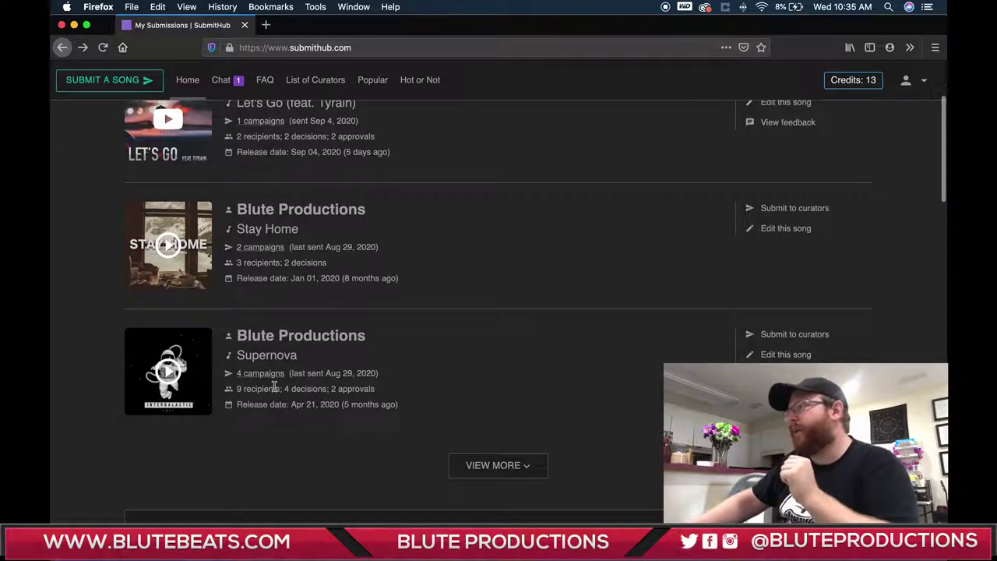
scroll(111, 367, "down", 1)
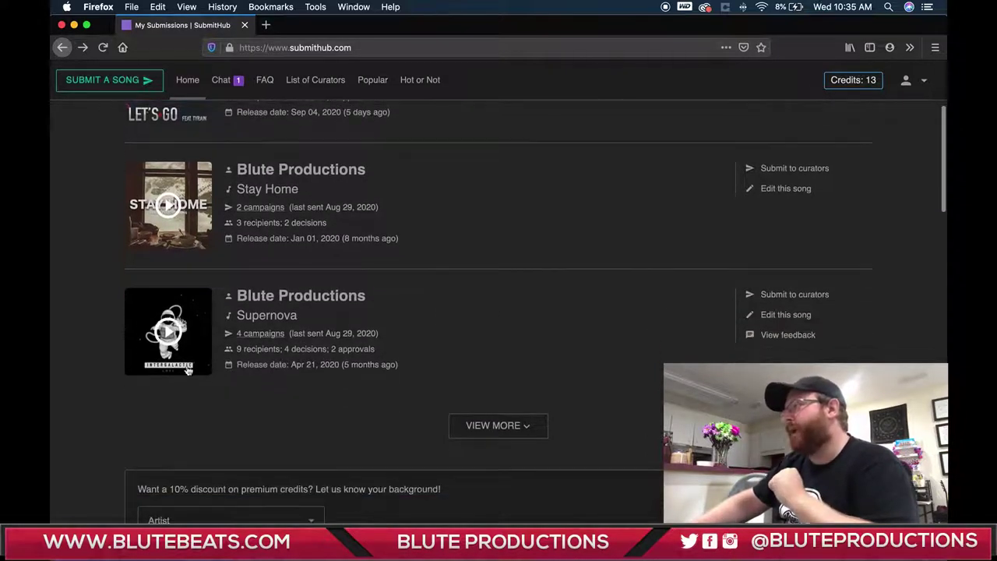
scroll(214, 401, "up", 2)
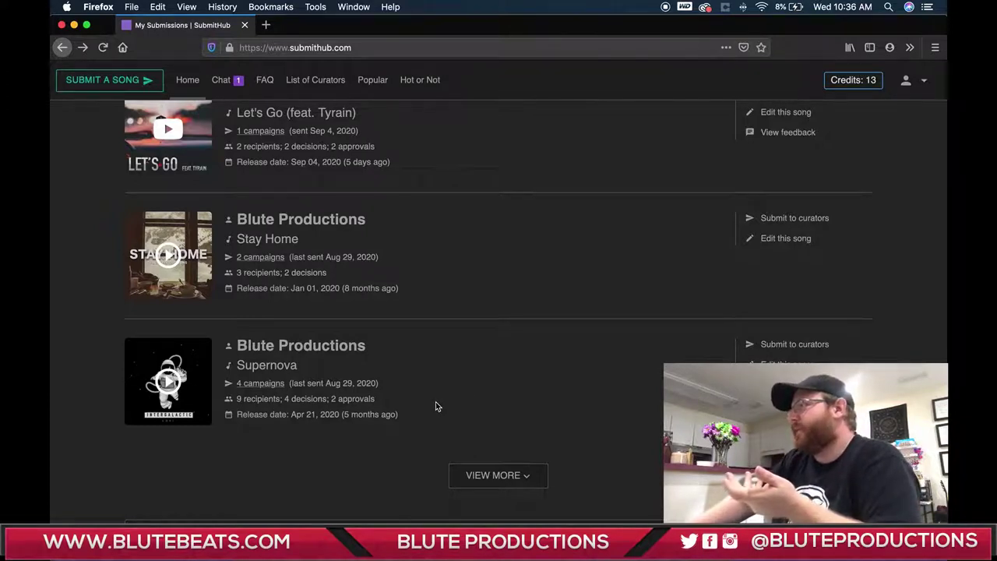
scroll(434, 397, "up", 1)
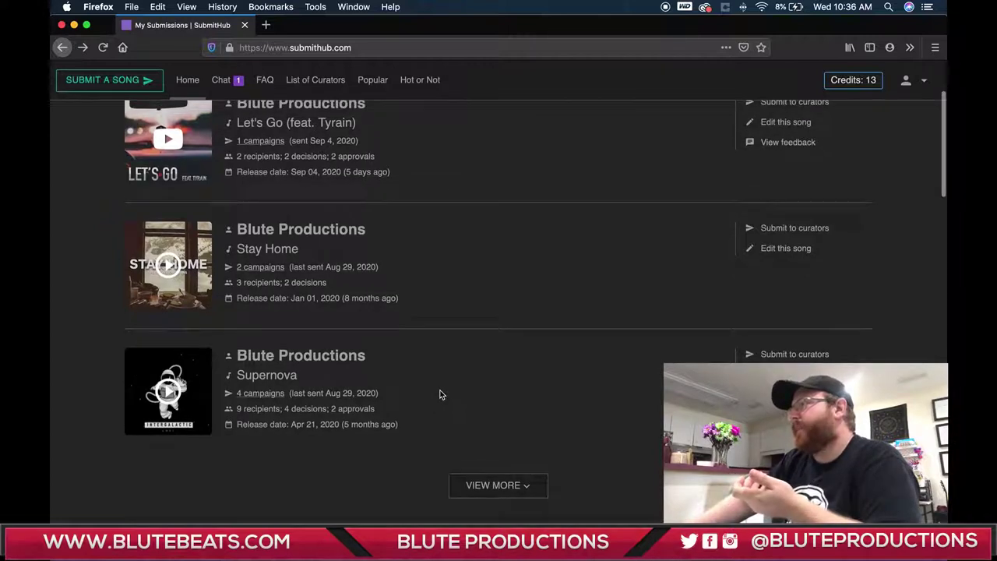
scroll(499, 384, "up", 4)
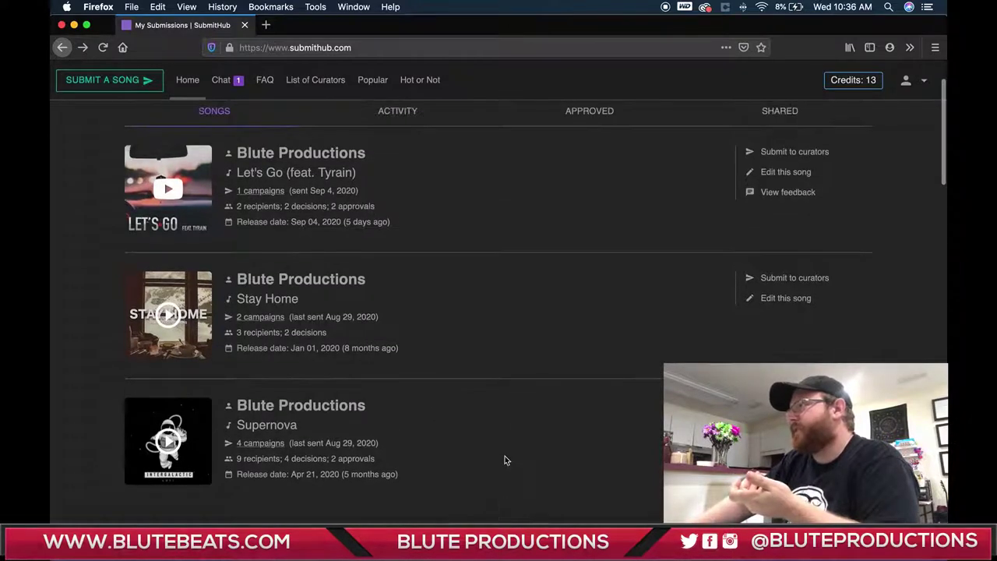
scroll(507, 463, "down", 5)
left_click(507, 474)
scroll(487, 418, "down", 4)
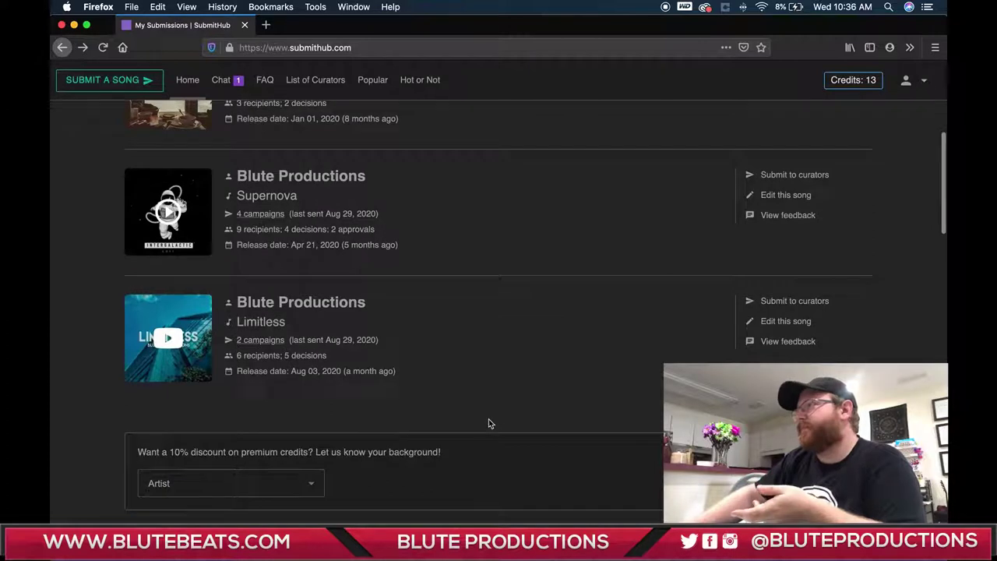
- Review the campaigns, recipients, decisions and approvals listed for each submitted song
scroll(484, 345, "up", 1)
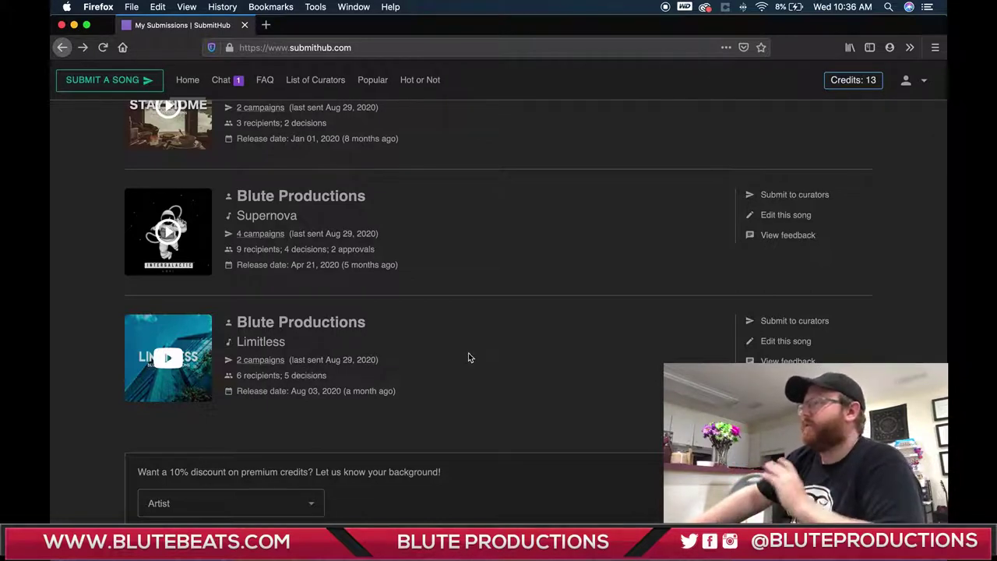
scroll(469, 358, "up", 1)
scroll(468, 358, "up", 1)
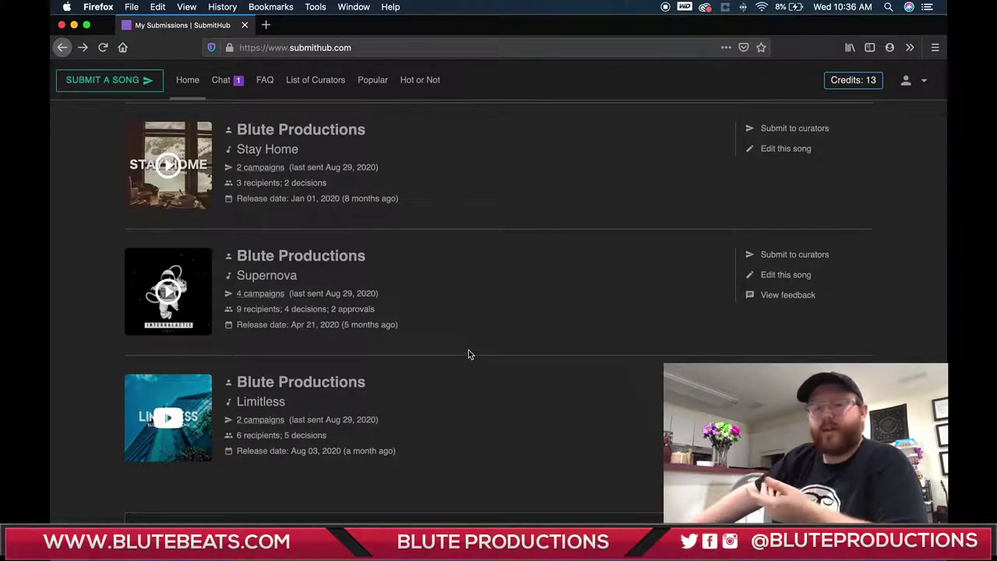
scroll(470, 358, "up", 6)
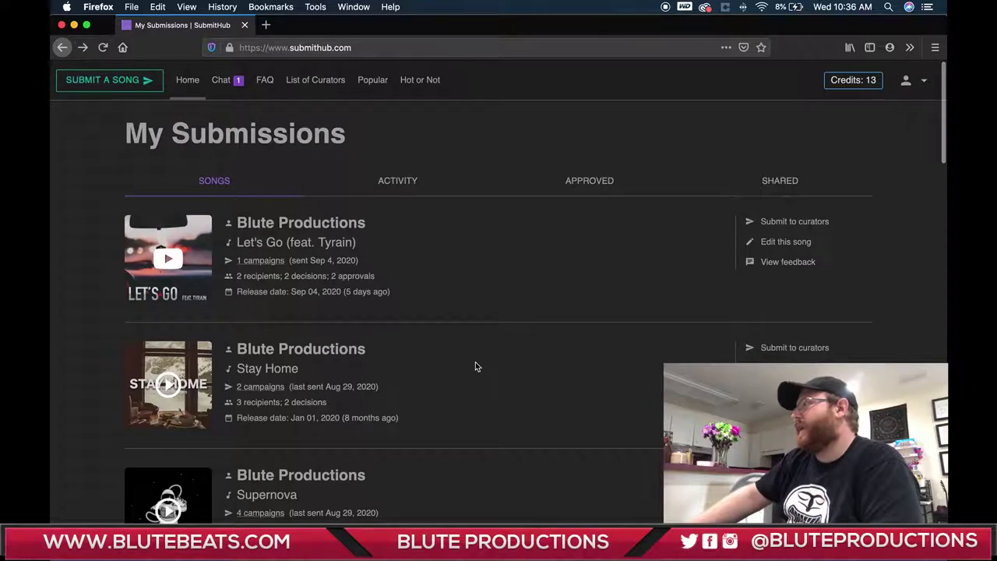
scroll(476, 363, "down", 3)
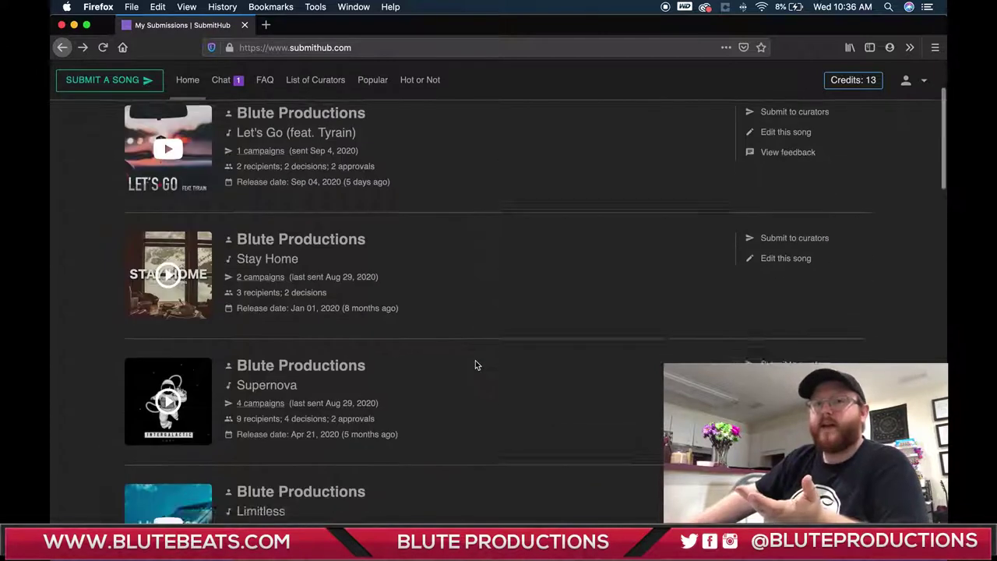
scroll(477, 365, "up", 3)
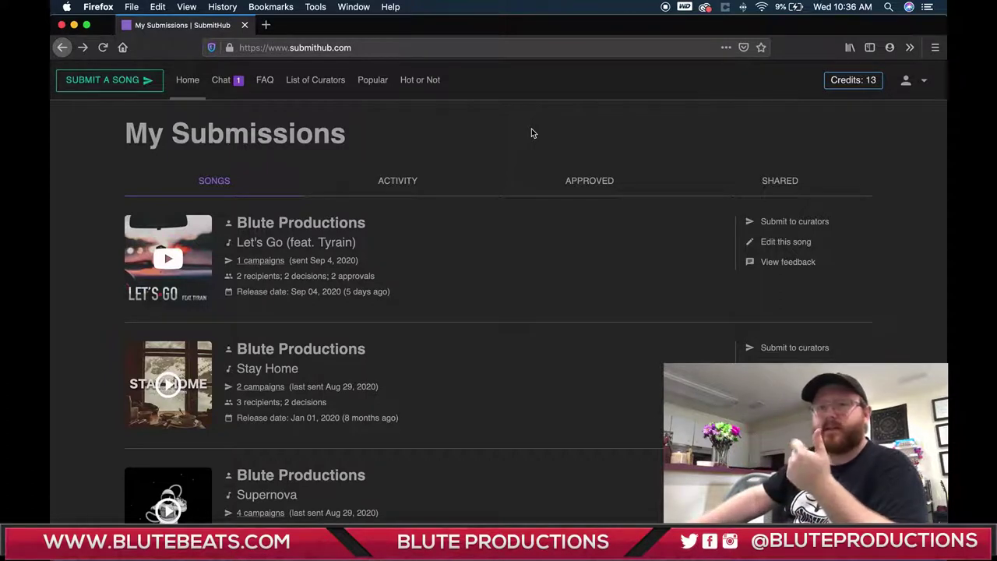
- Open the premium credit purchase and review its payment details, then visit the Hot or Not page
left_click(831, 84)
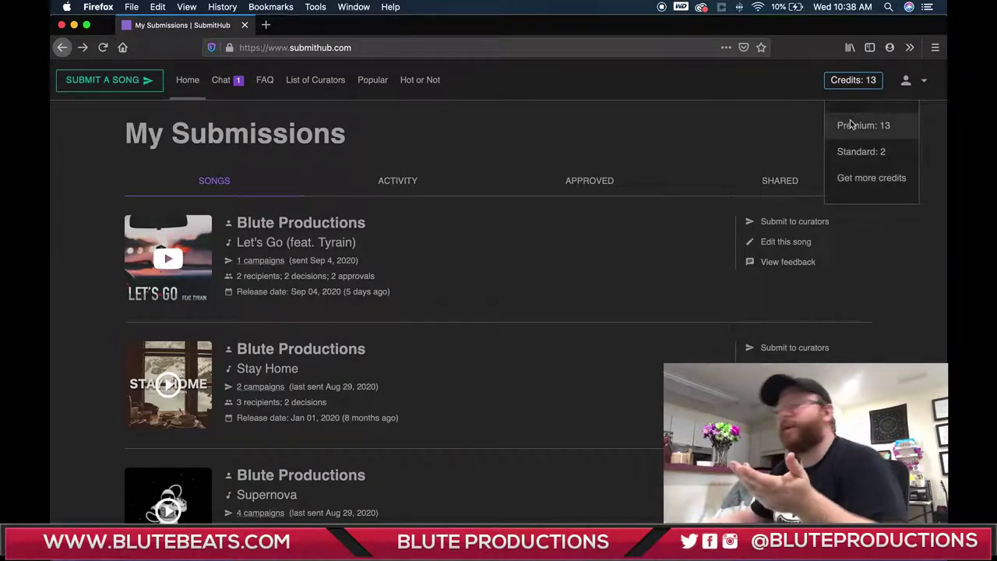
left_click(857, 125)
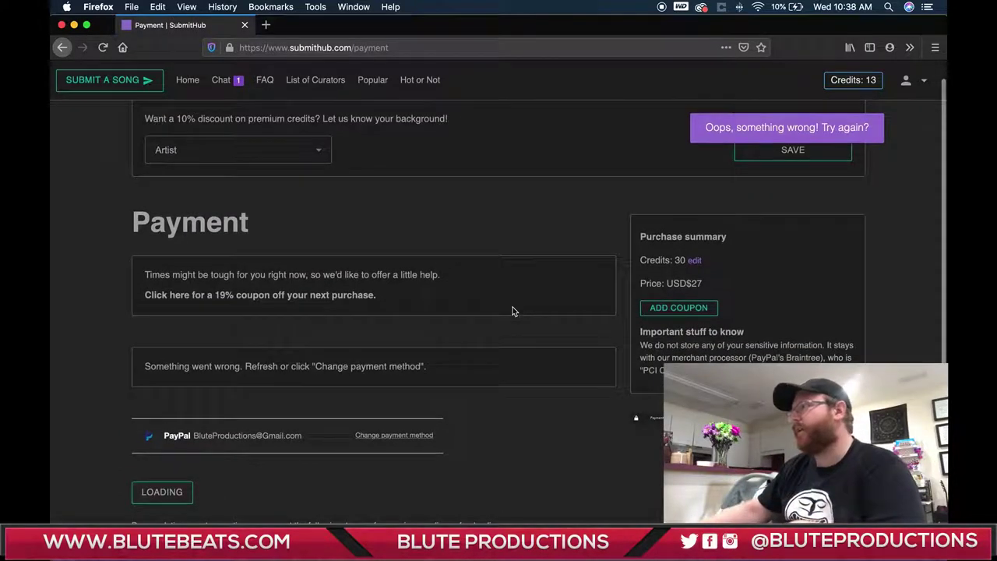
scroll(513, 311, "up", 1)
scroll(514, 238, "down", 2)
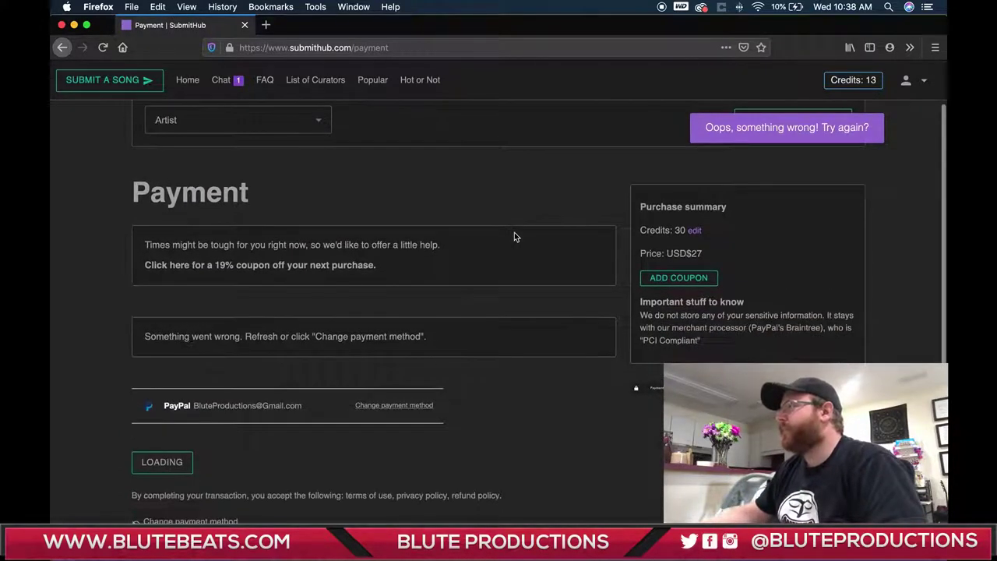
scroll(534, 336, "up", 2)
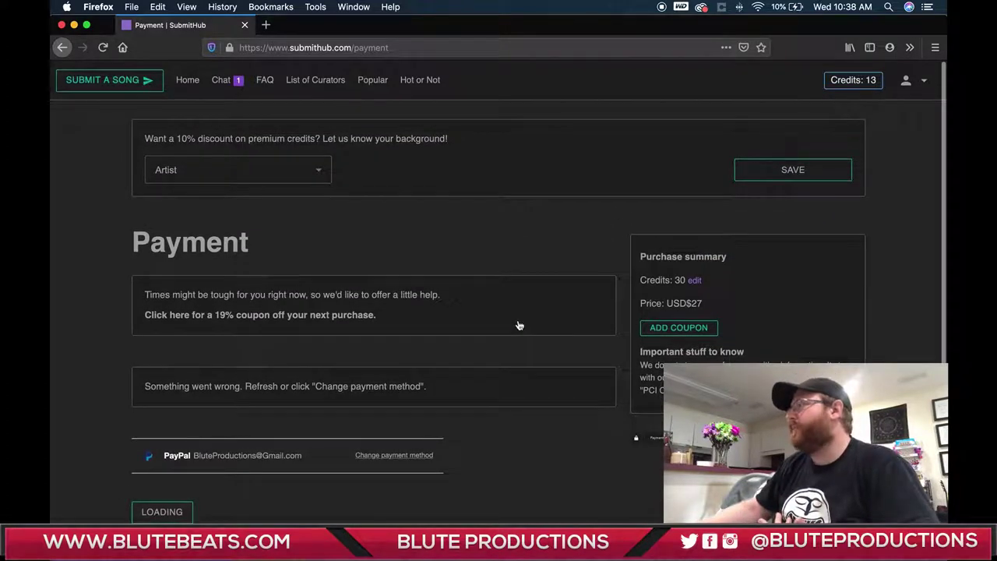
scroll(113, 336, "down", 3)
scroll(109, 351, "up", 3)
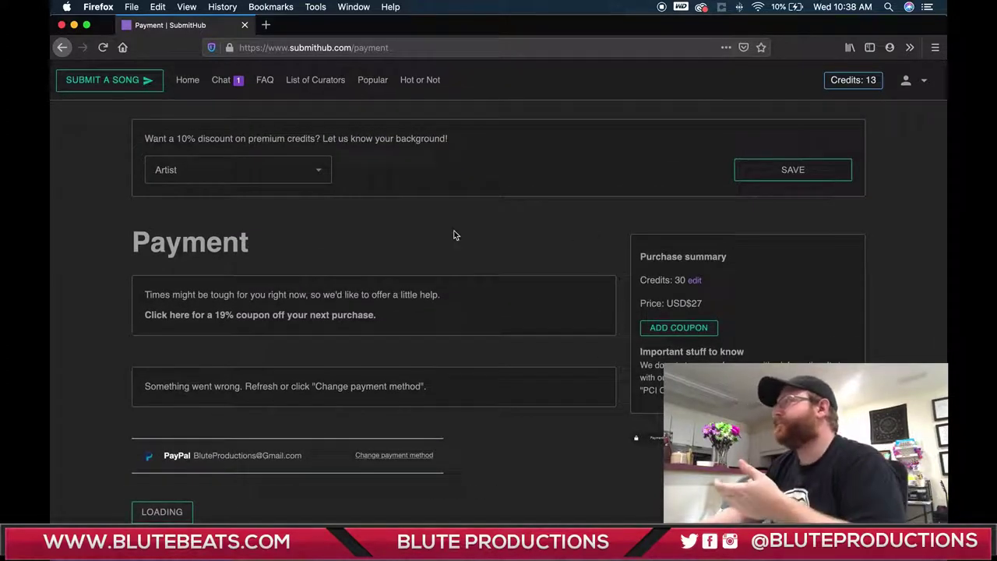
left_click(418, 81)
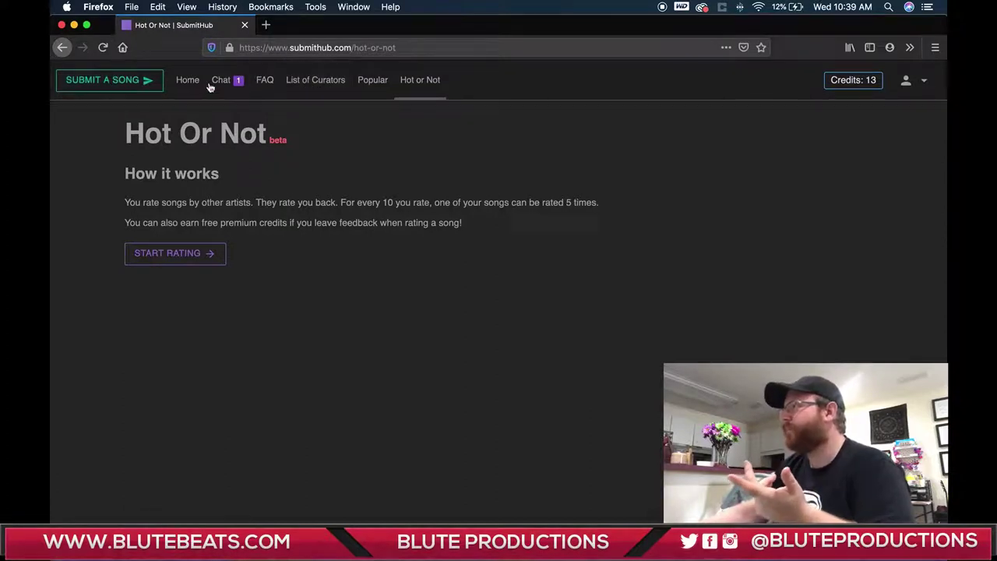
- Start a new song submission using the existing track "Let's Go (feat. Tyrain)"
left_click(159, 82)
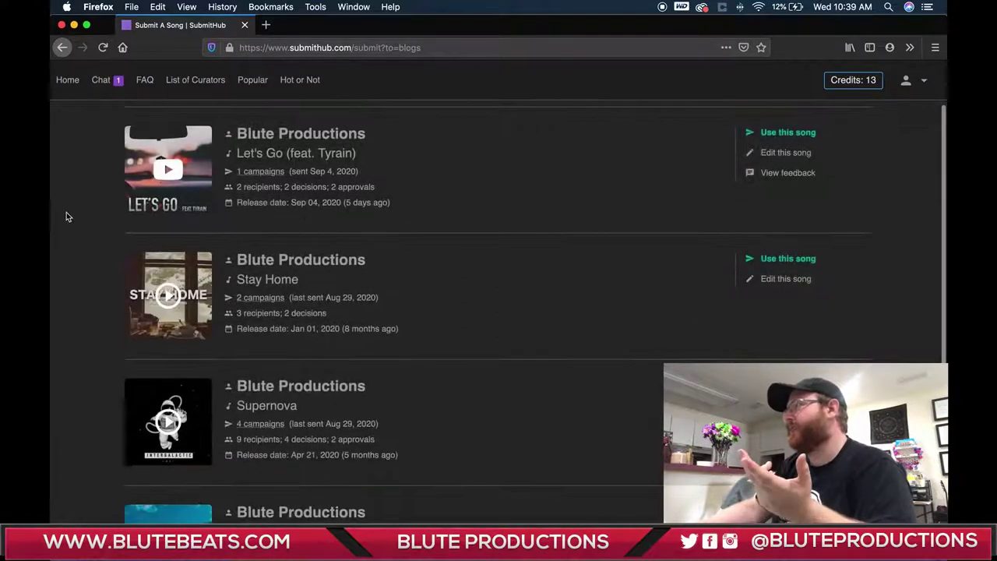
left_click(787, 192)
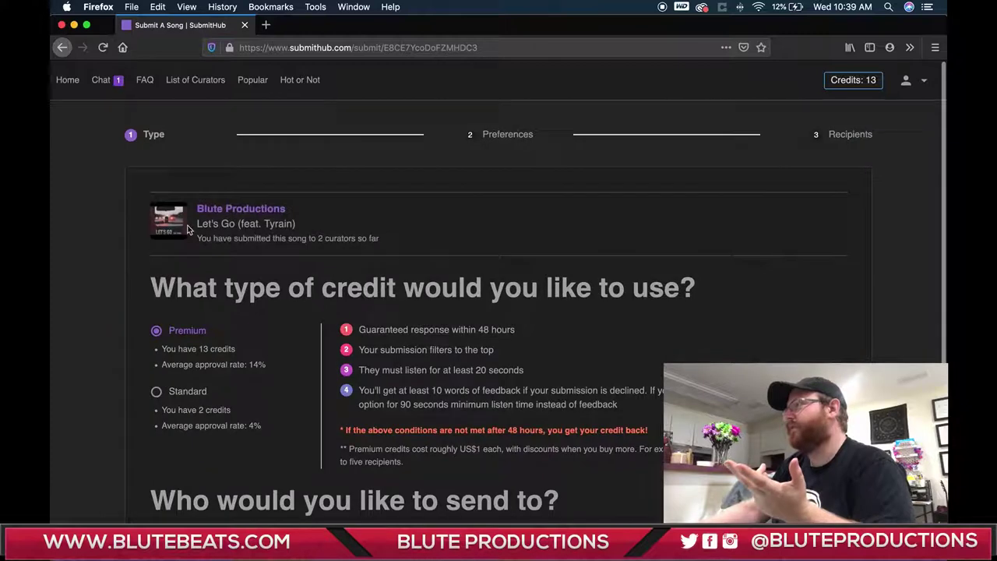
- Review the Premium and Standard credit types and set the recipients to Curators / bloggers / playlisters
scroll(85, 277, "down", 1)
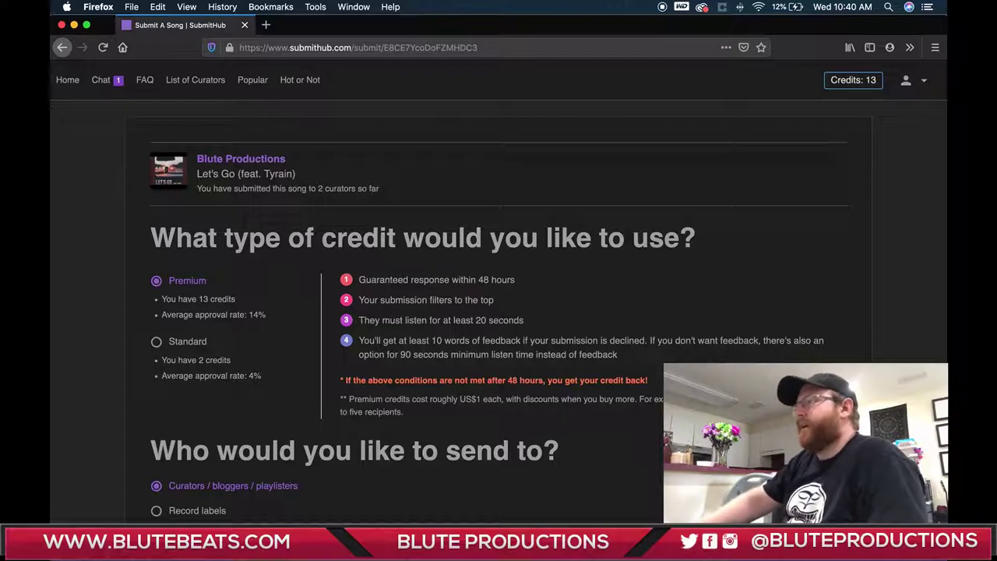
scroll(285, 389, "down", 5)
scroll(243, 373, "up", 6)
scroll(261, 376, "down", 2)
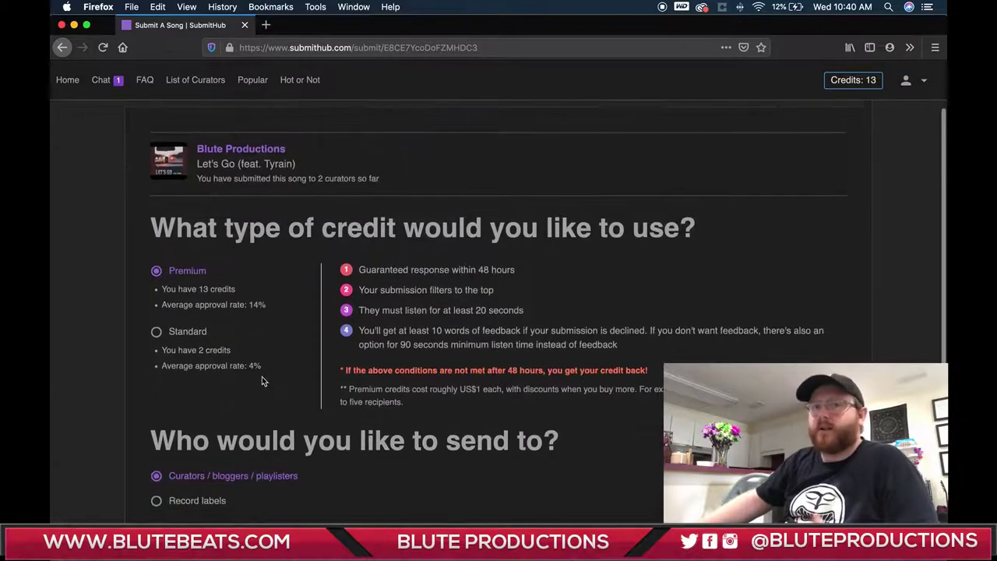
scroll(286, 419, "down", 3)
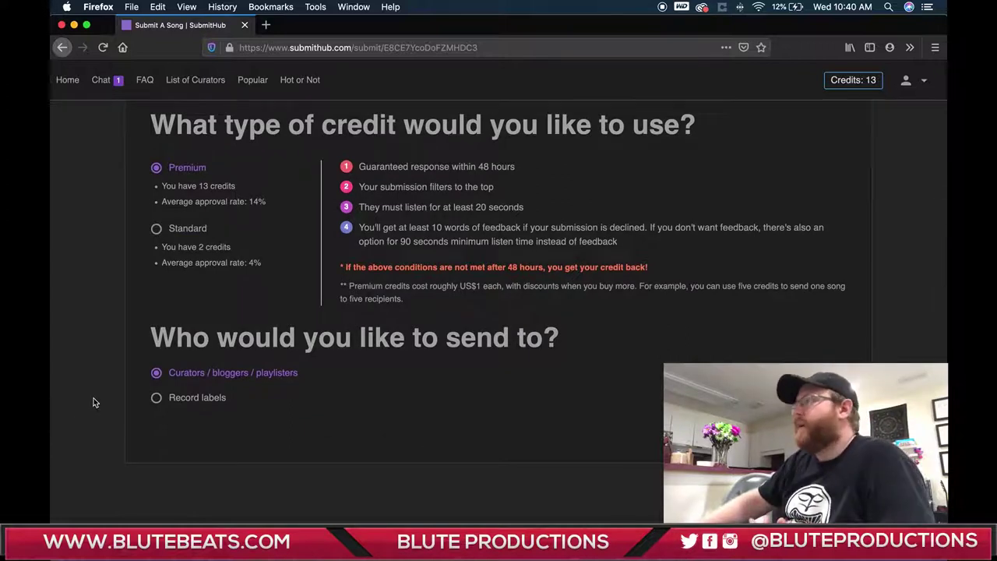
left_click(156, 398)
left_click(159, 373)
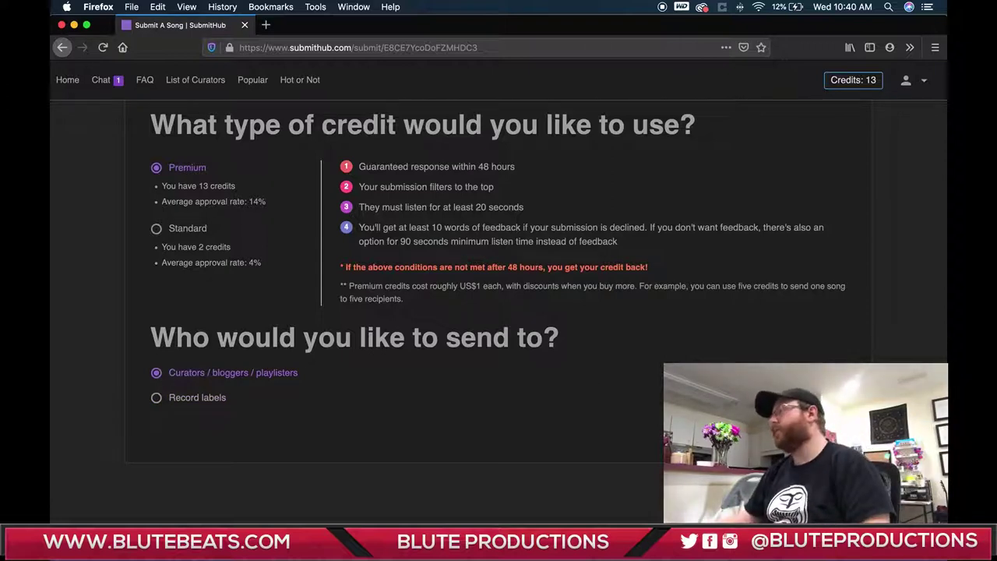
scroll(498, 311, "up", 3)
scroll(498, 312, "down", 3)
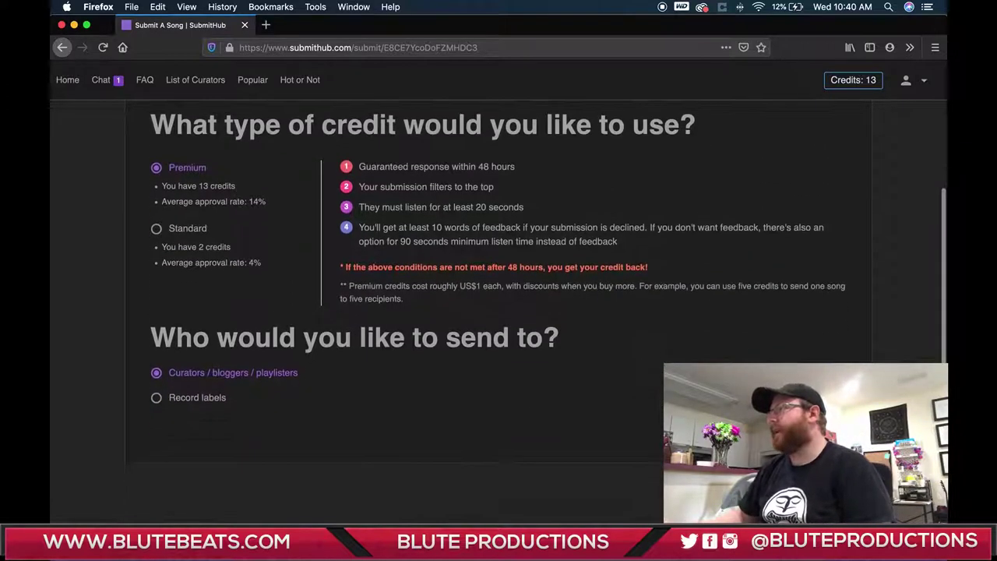
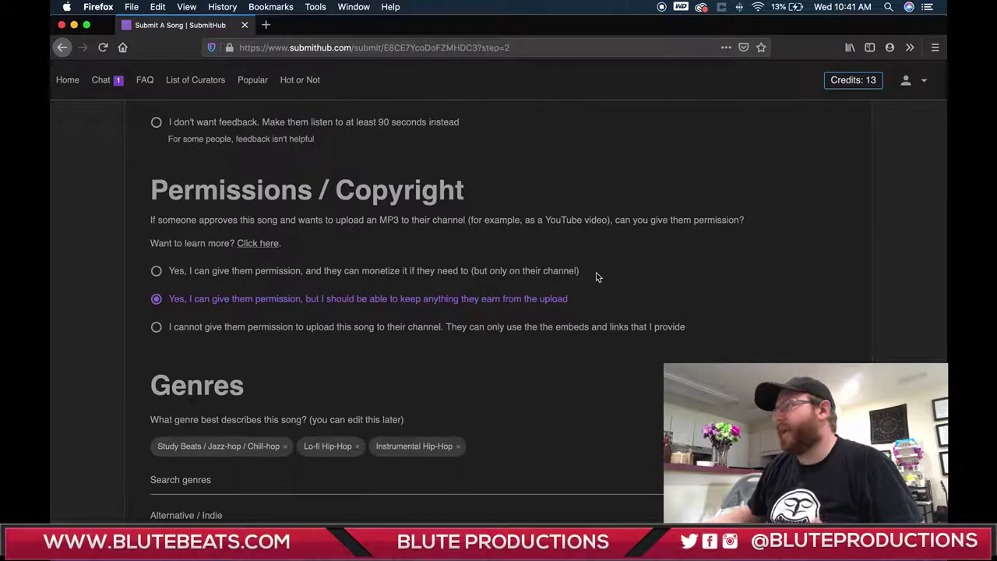
- Review the copyright permission and genre preferences for the song and continue to the recipients stage
scroll(86, 339, "down", 5)
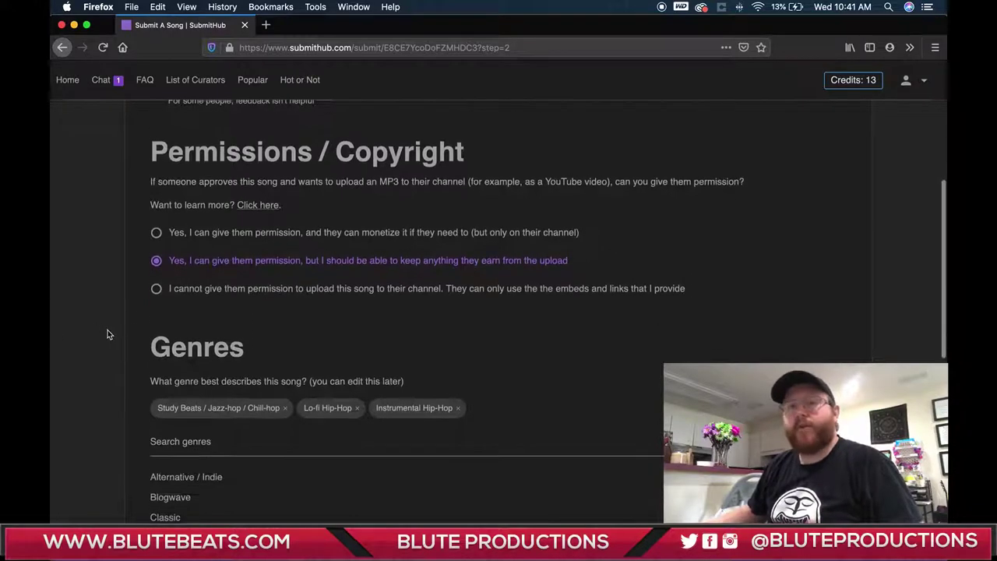
scroll(113, 341, "down", 3)
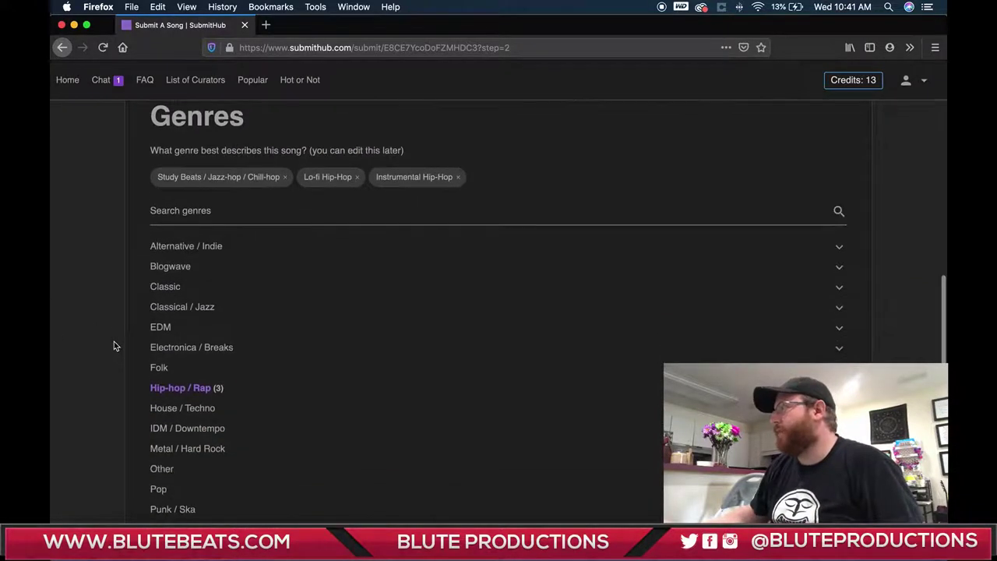
scroll(114, 341, "up", 3)
scroll(113, 346, "down", 1)
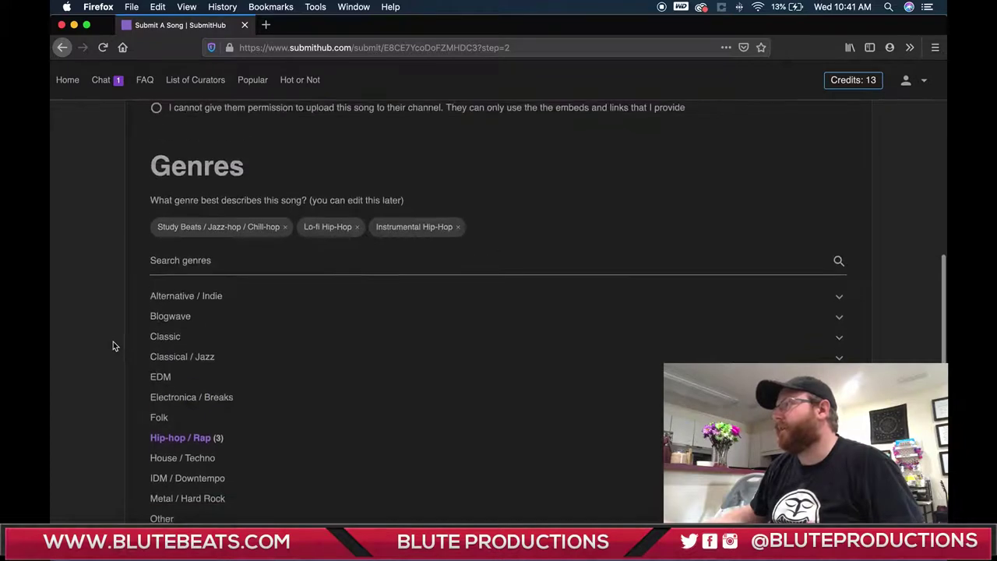
scroll(113, 346, "down", 2)
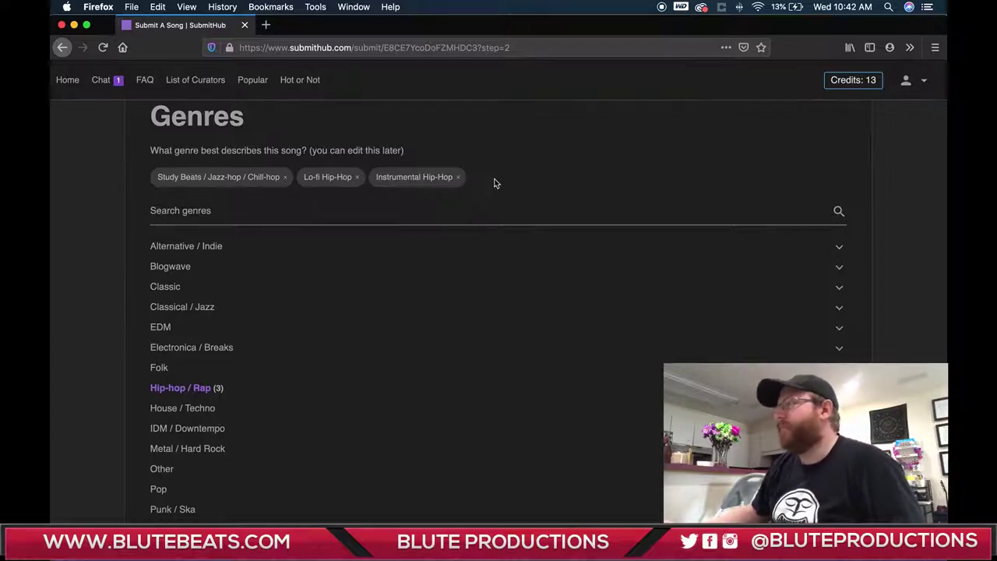
scroll(90, 343, "down", 4)
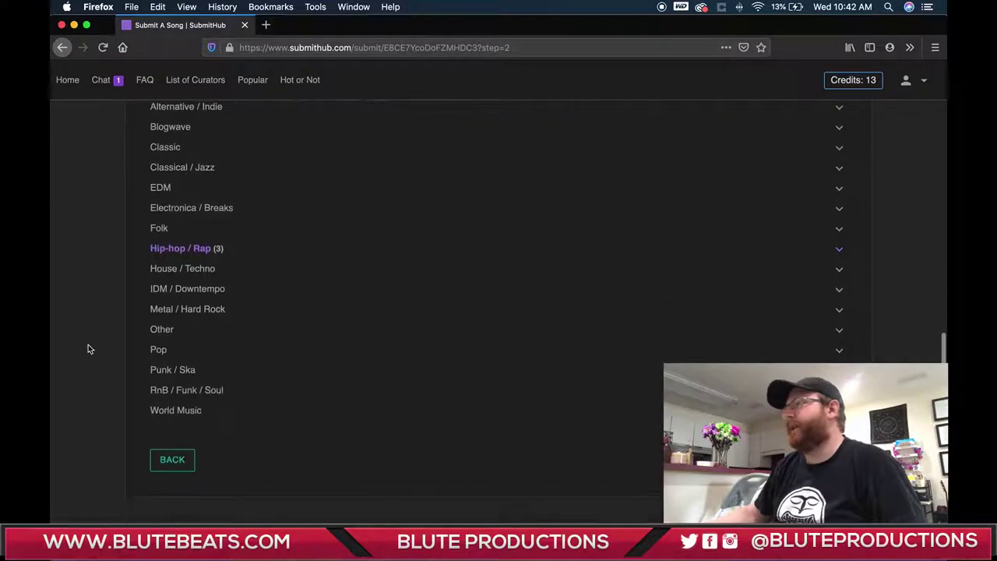
scroll(175, 412, "up", 2)
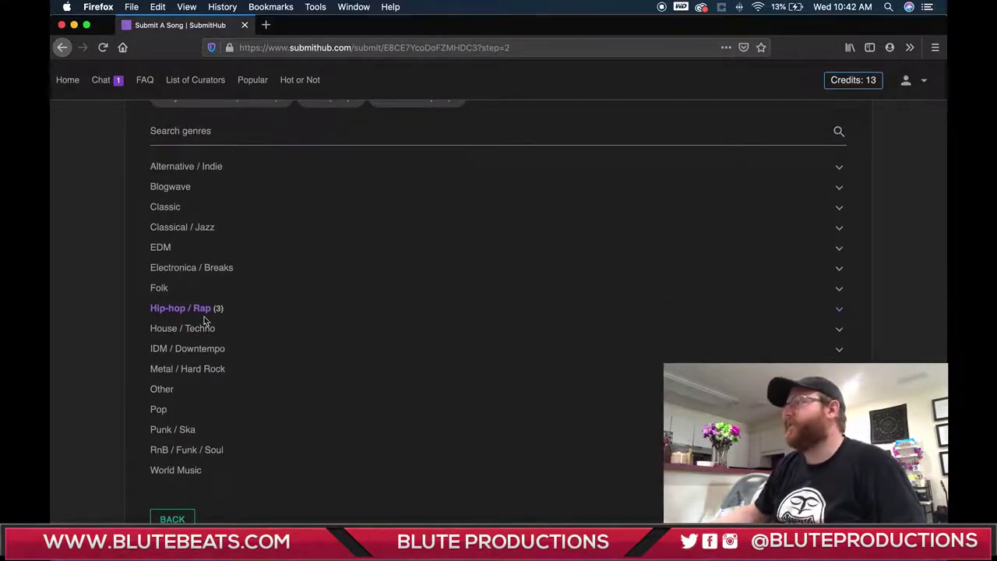
scroll(472, 322, "up", 2)
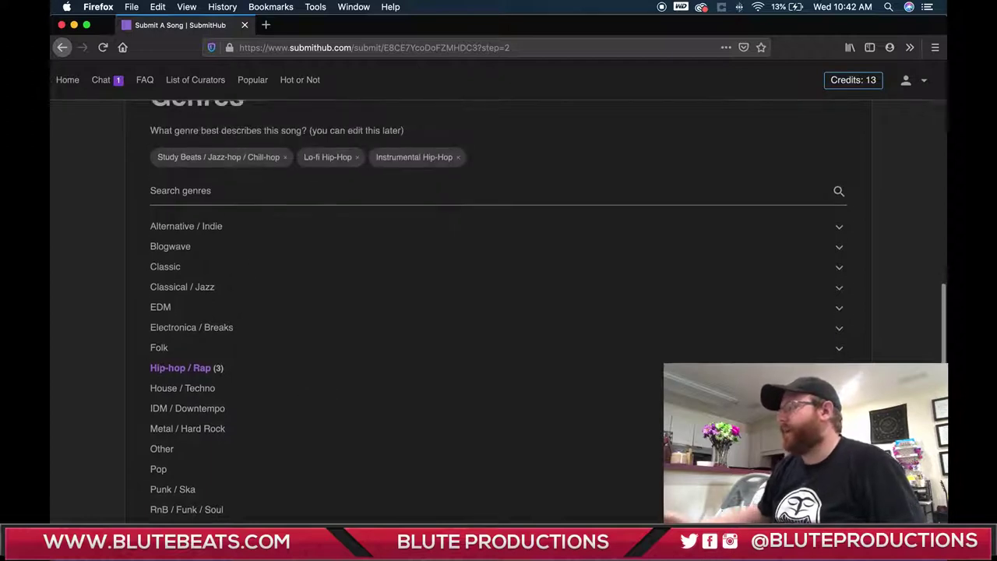
scroll(472, 322, "down", 4)
left_click(810, 423)
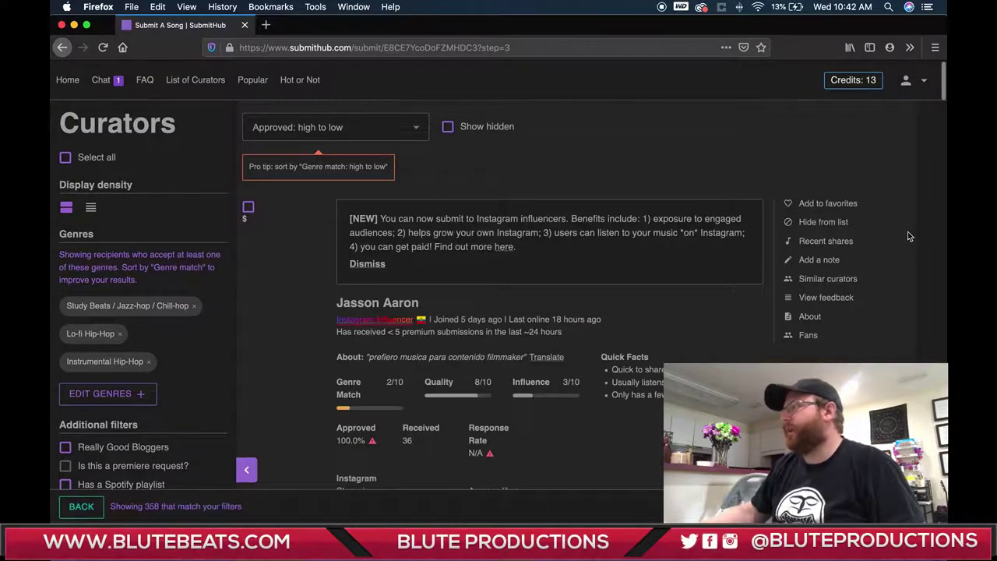
- Examine the genre match, quality, influence and approval statistics of the first listed curator
scroll(899, 237, "down", 2)
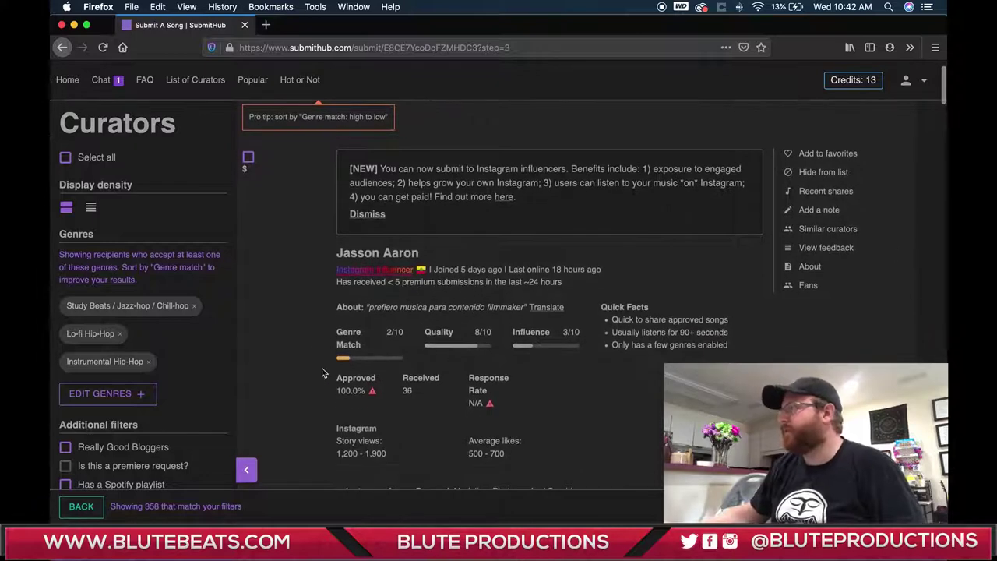
scroll(304, 315, "down", 1)
scroll(304, 315, "up", 2)
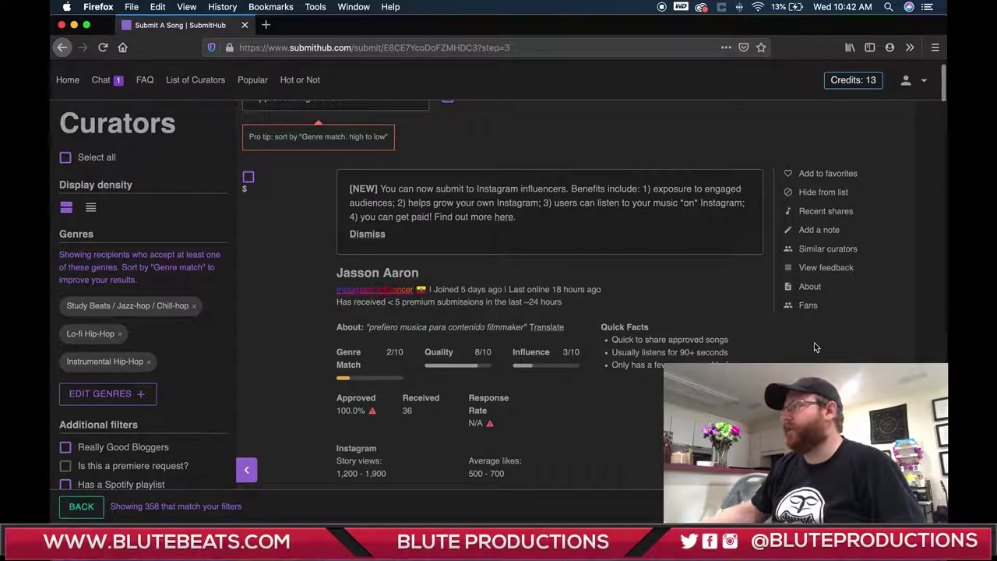
- Examine the first listed curator's Instagram story views, average likes, additional notes and genre history
scroll(814, 347, "down", 3)
scroll(814, 347, "down", 3)
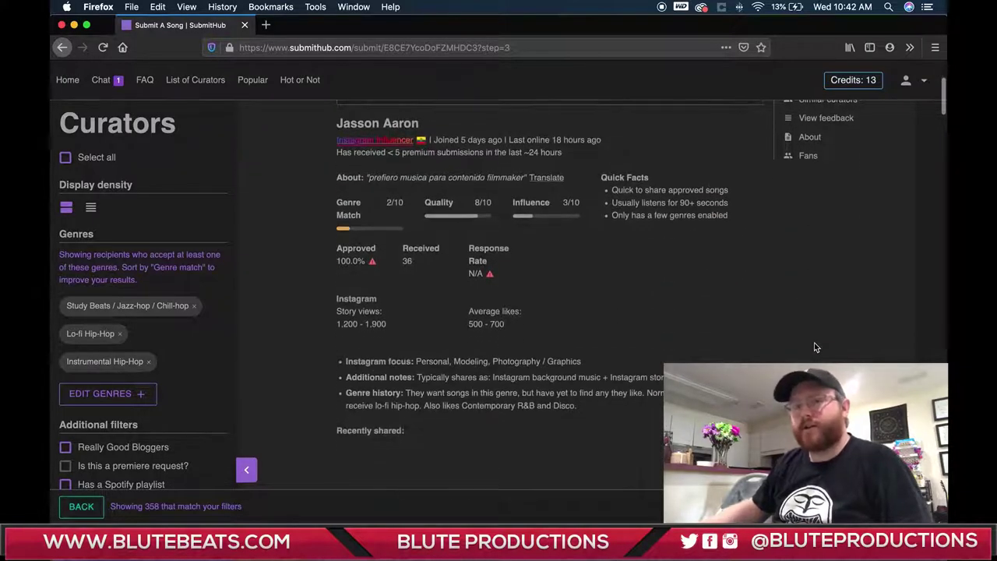
scroll(814, 347, "up", 3)
scroll(814, 347, "down", 3)
scroll(813, 345, "down", 8)
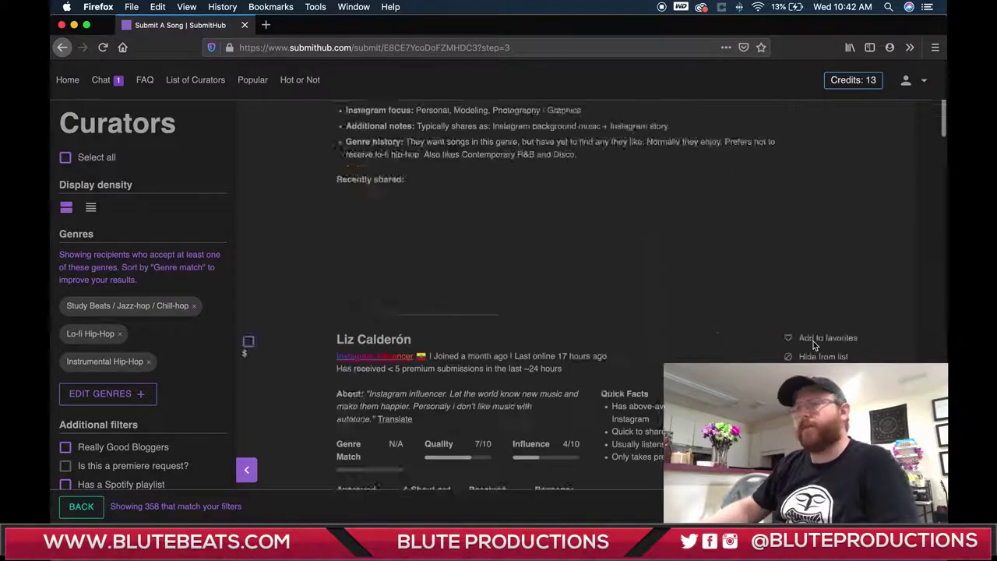
scroll(813, 345, "up", 3)
scroll(770, 351, "up", 10)
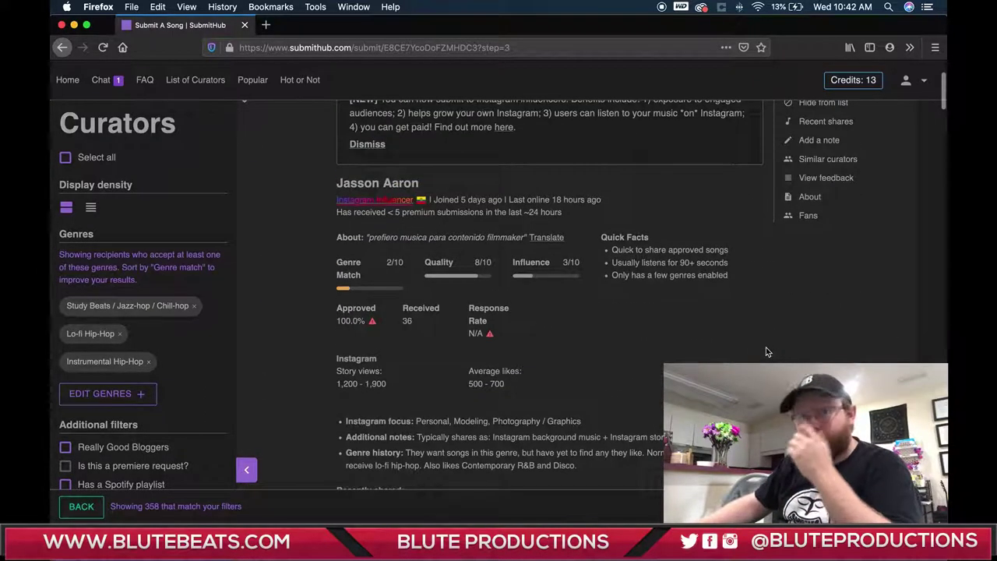
scroll(781, 351, "up", 1)
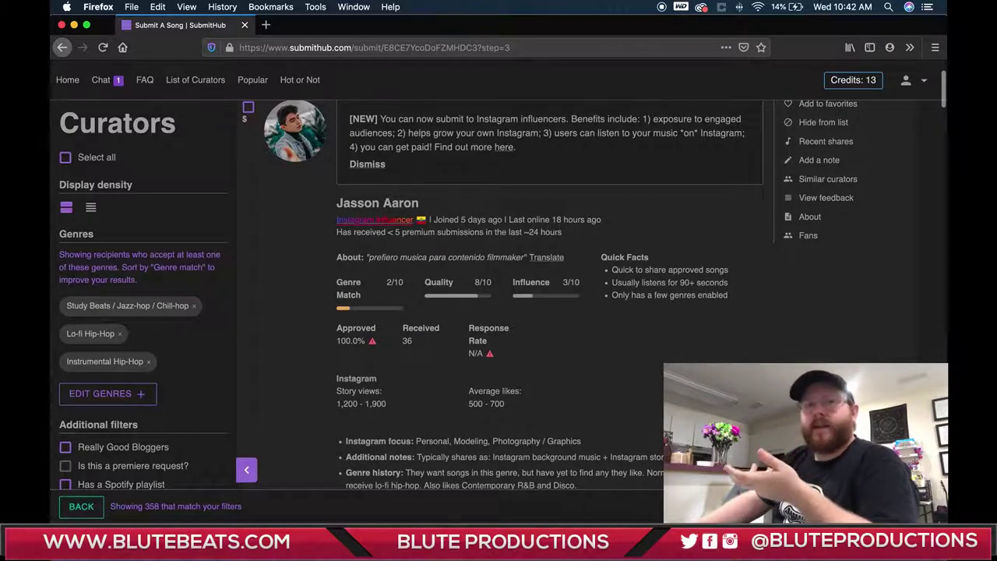
- Review the first curator's quick facts and recently shared posts, viewing the first shared story enlarged
scroll(782, 358, "down", 2)
scroll(616, 422, "down", 5)
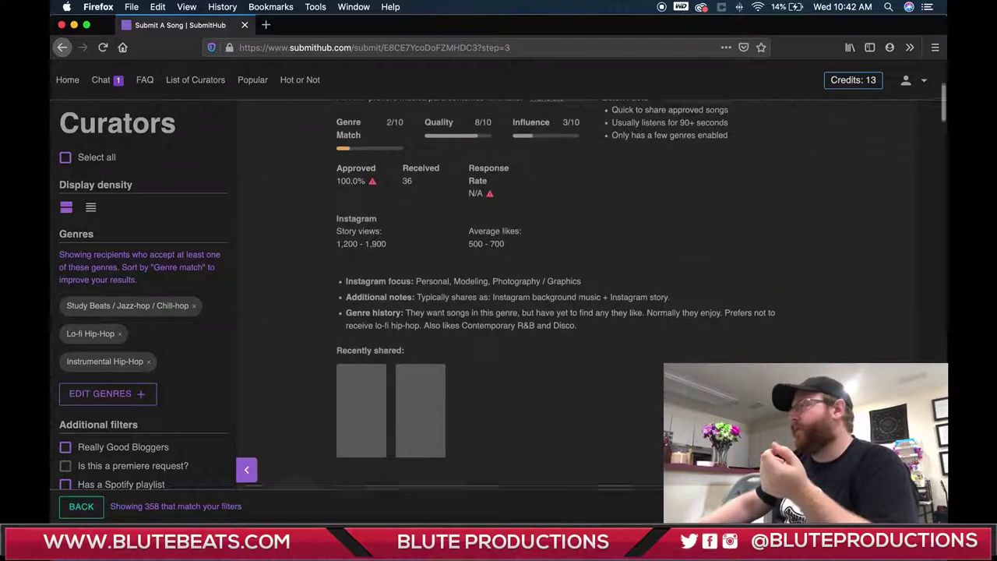
scroll(555, 413, "up", 2)
scroll(557, 410, "up", 6)
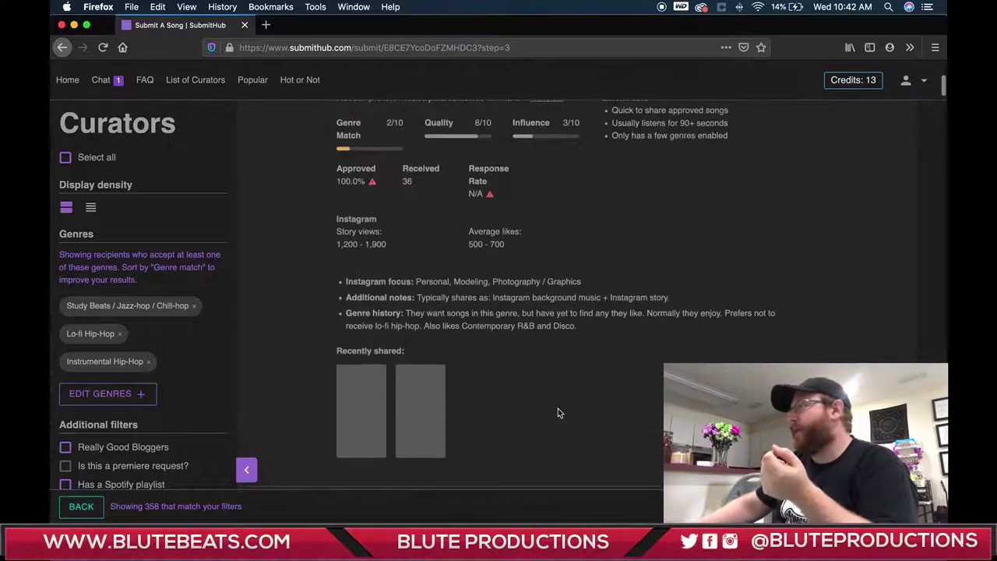
scroll(602, 396, "up", 1)
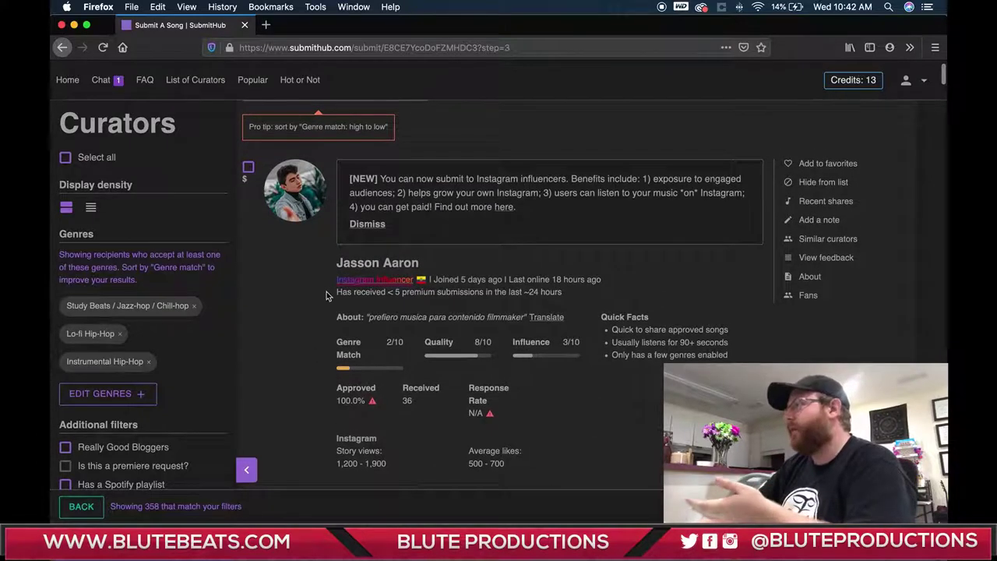
scroll(637, 363, "down", 1)
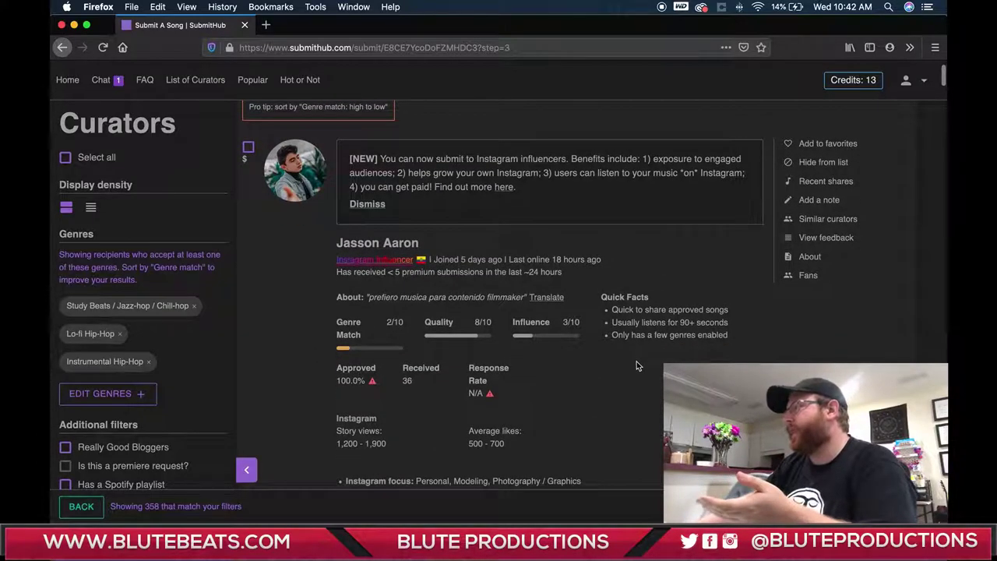
scroll(636, 364, "down", 5)
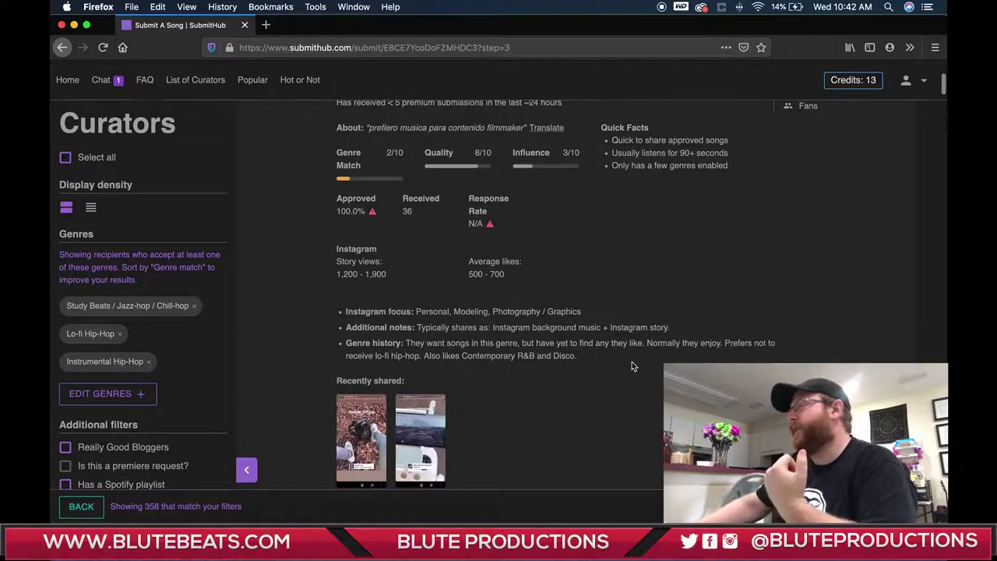
scroll(632, 363, "down", 2)
scroll(632, 366, "up", 4)
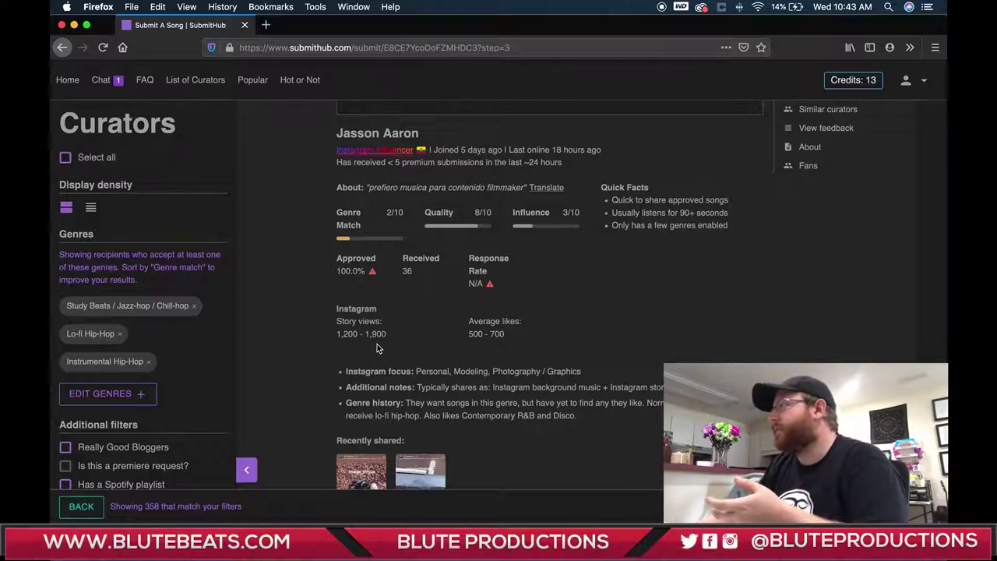
scroll(369, 358, "down", 1)
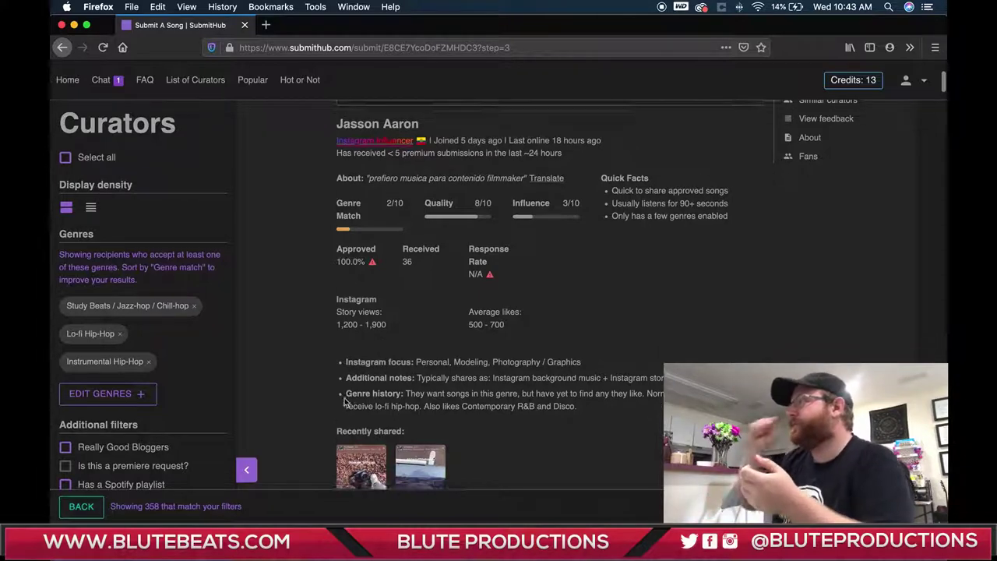
left_click(350, 459)
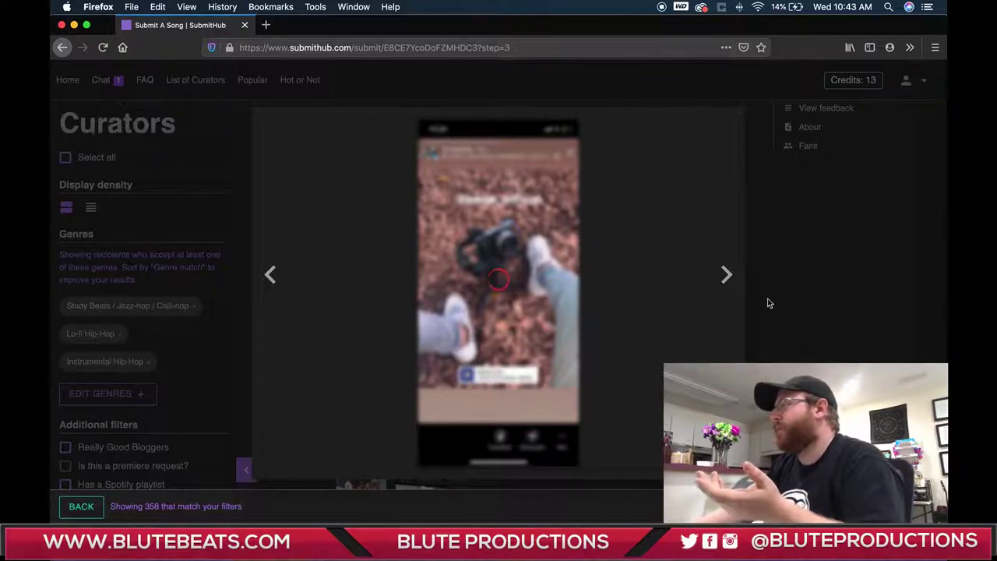
left_click(842, 274)
- Browse the following curators in the list, comparing their type, genre match, quality, influence and approval rates
scroll(823, 284, "down", 10)
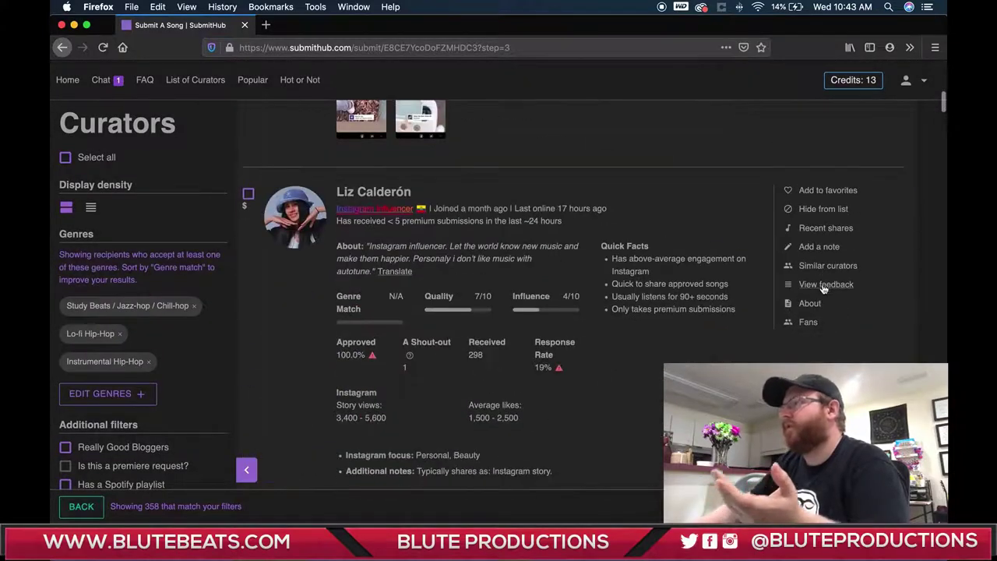
scroll(653, 349, "down", 10)
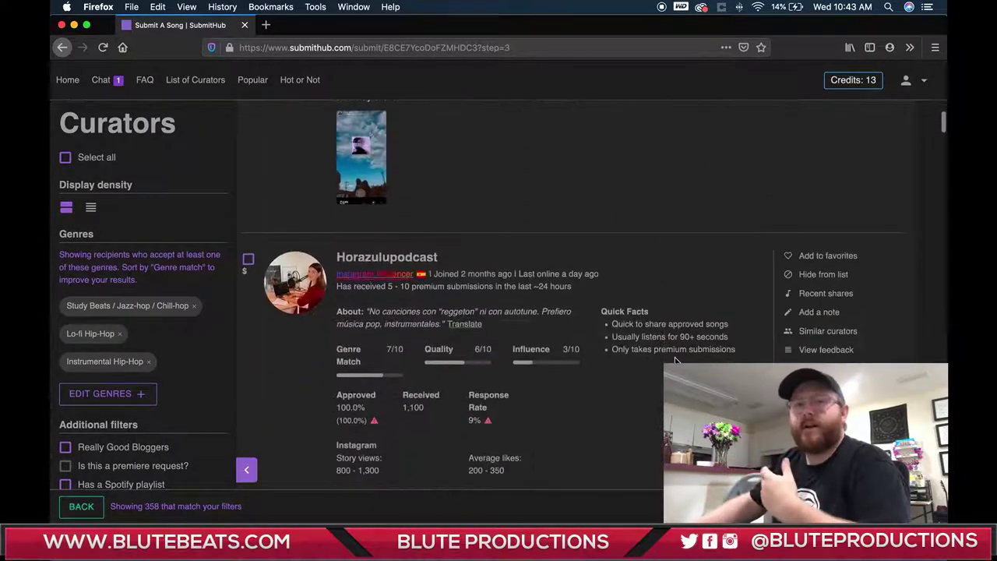
scroll(675, 360, "down", 10)
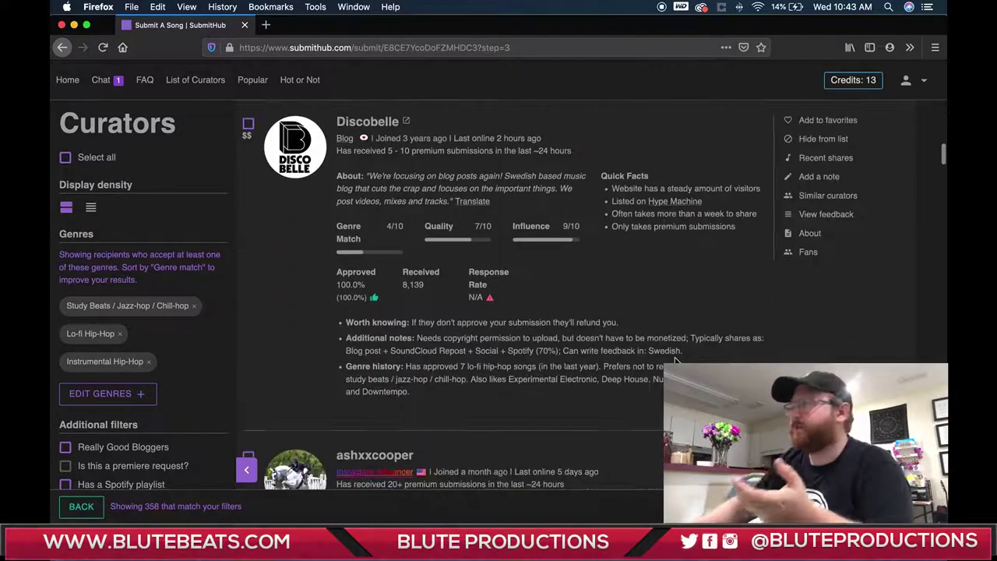
scroll(675, 359, "up", 2)
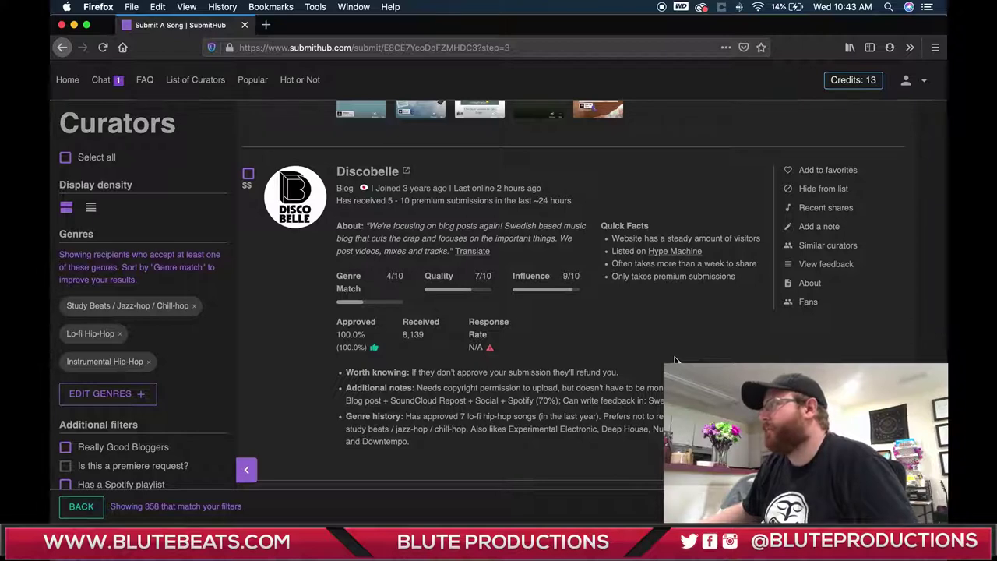
scroll(674, 360, "down", 15)
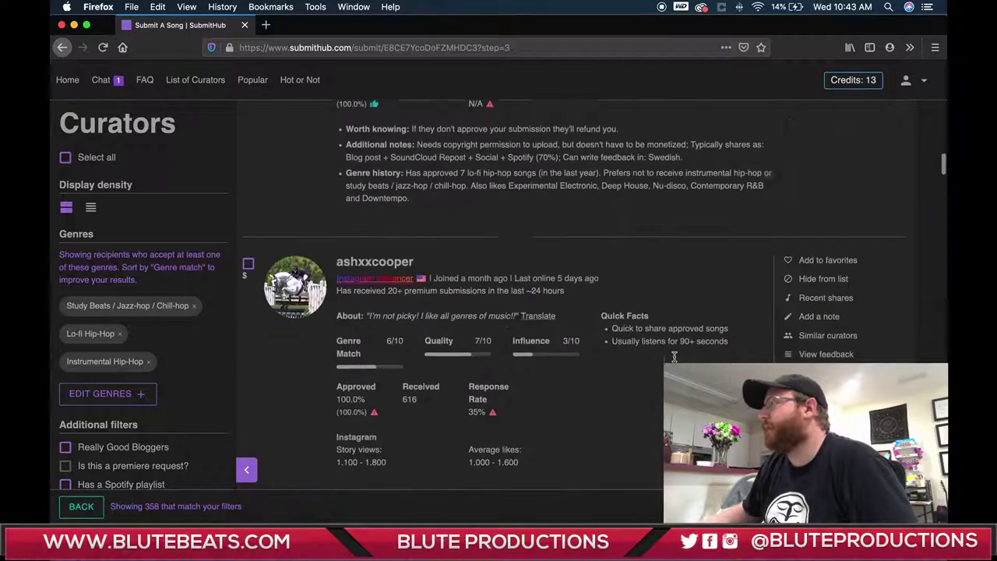
scroll(675, 360, "down", 14)
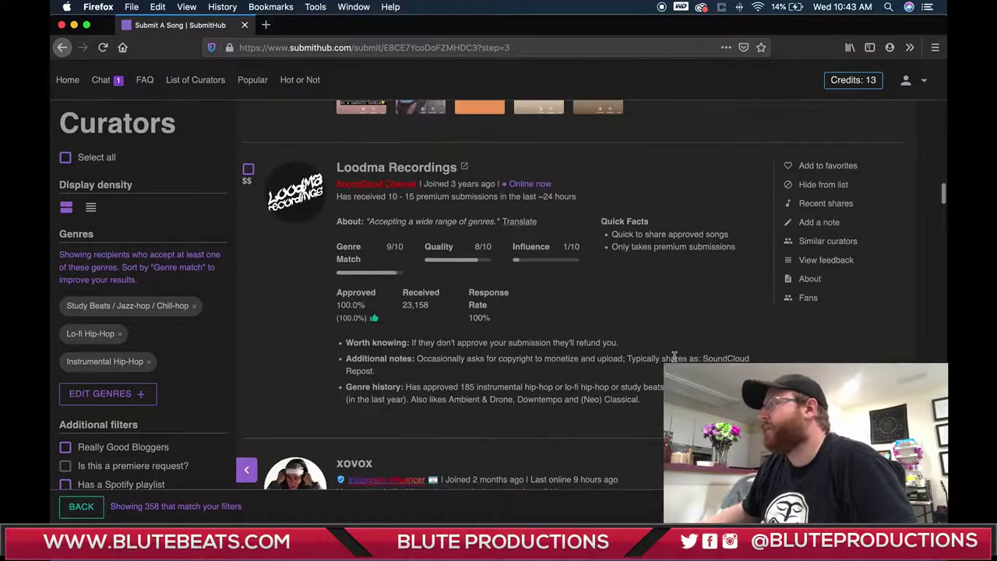
scroll(675, 357, "down", 20)
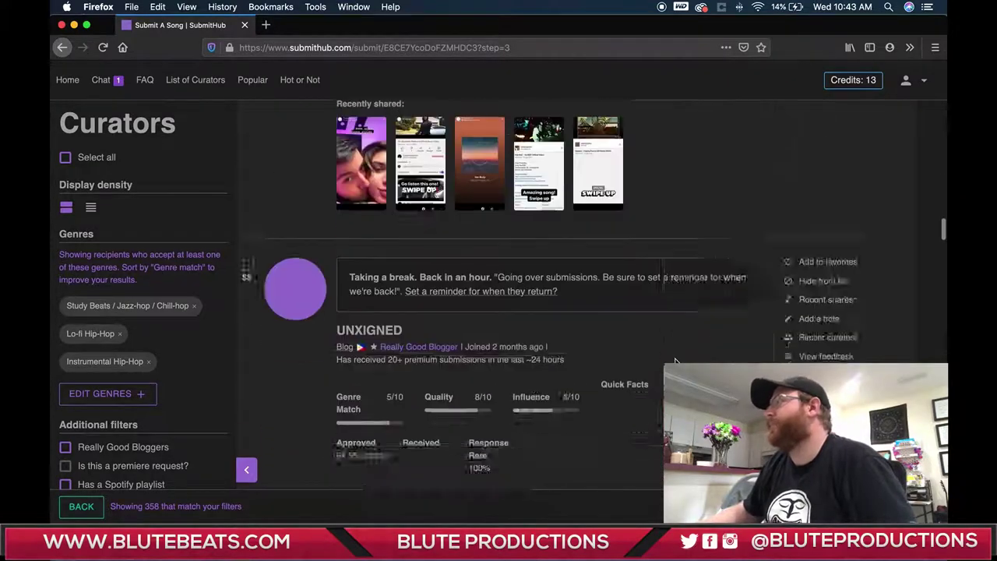
scroll(675, 360, "down", 18)
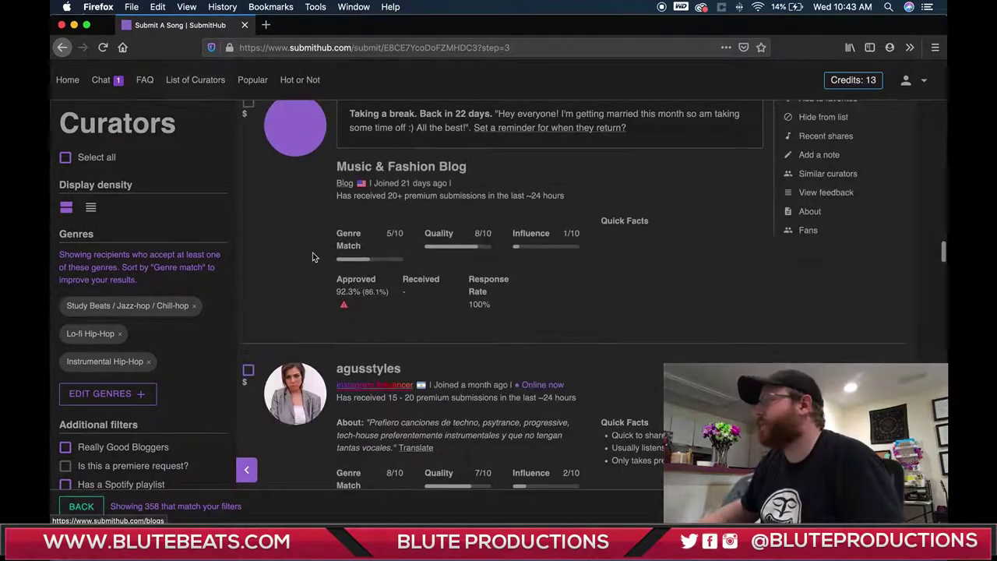
scroll(312, 256, "down", 20)
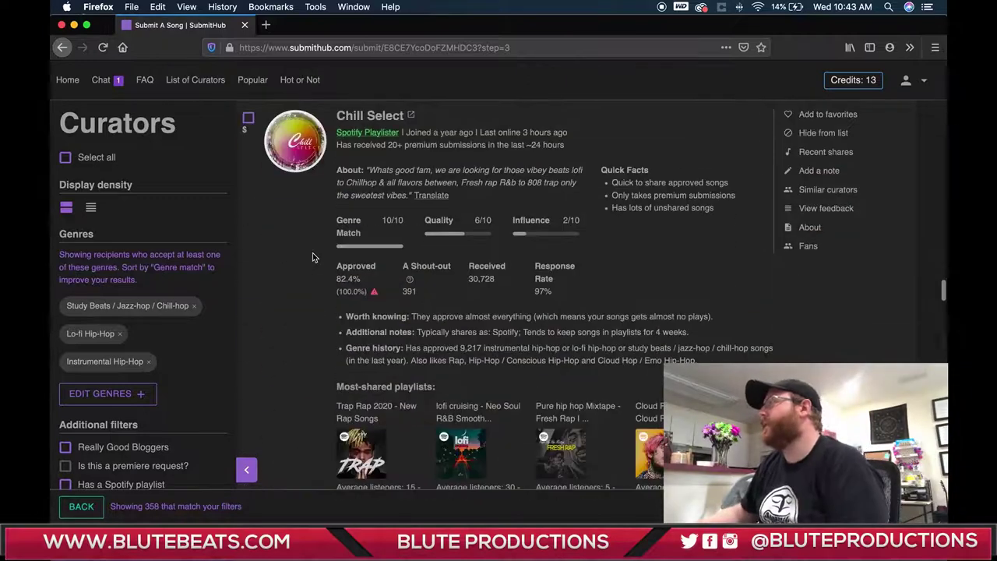
- Examine Chill Select's genre match, quality, influence, approval rate and received submissions
scroll(307, 256, "up", 1)
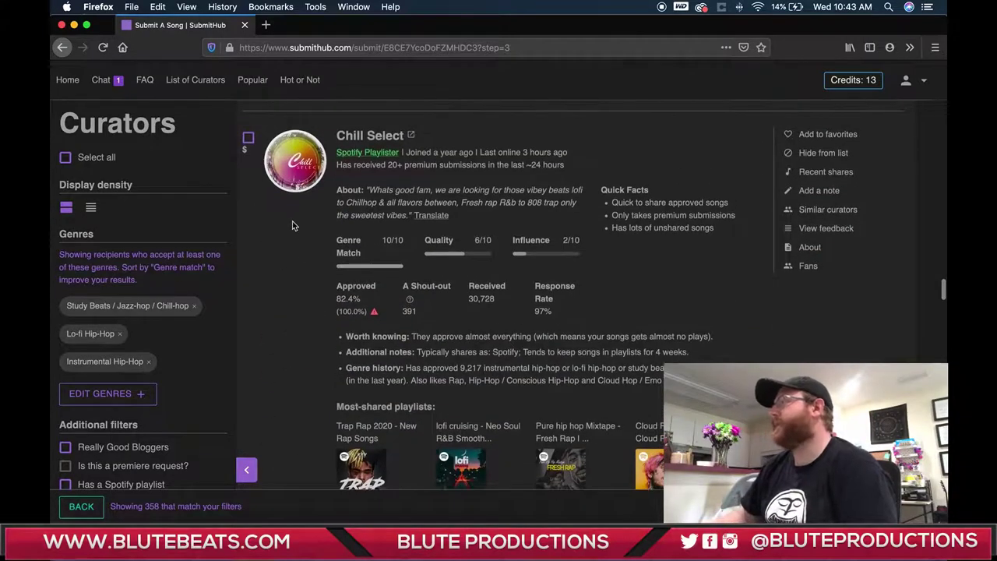
scroll(292, 225, "up", 1)
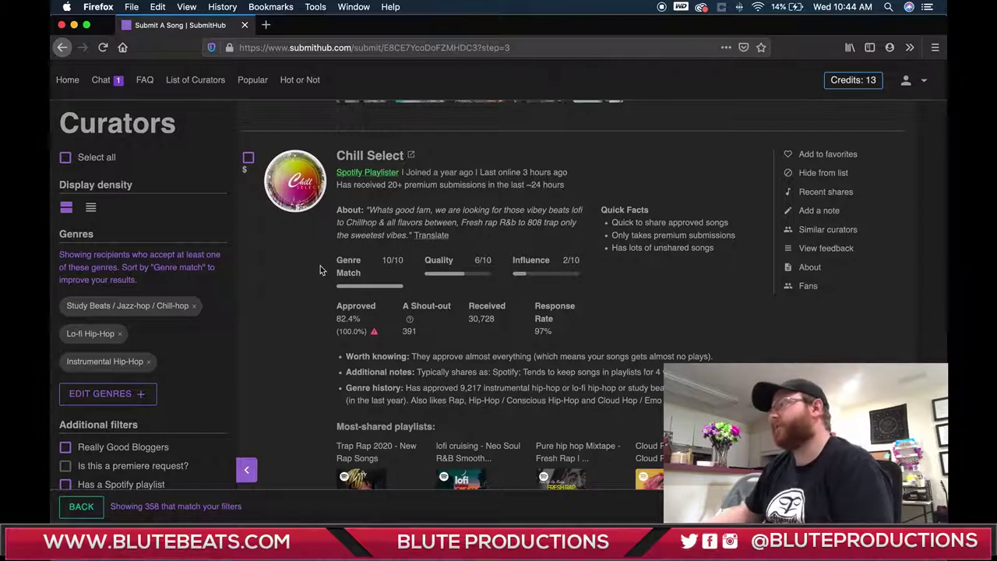
scroll(300, 290, "down", 1)
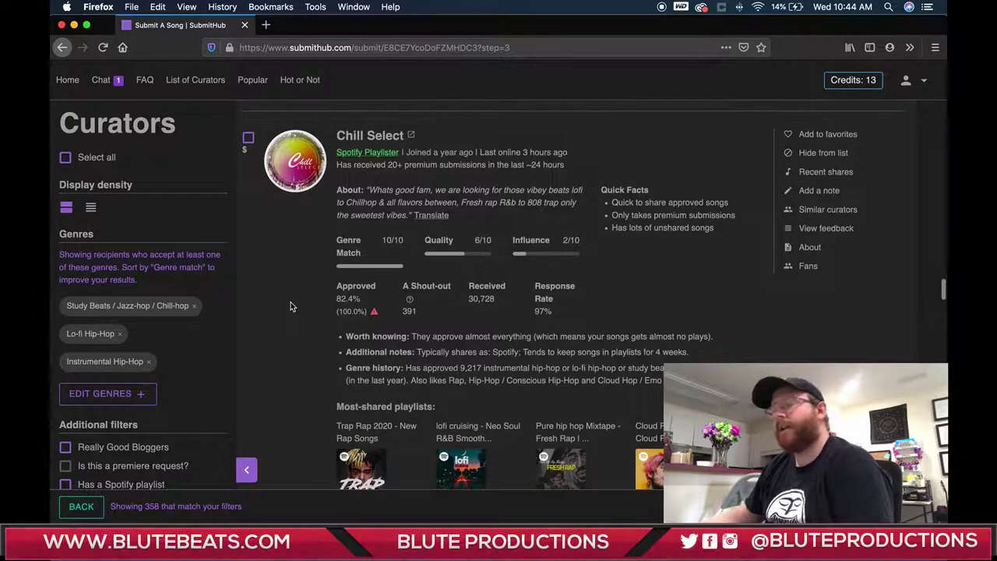
scroll(286, 321, "down", 2)
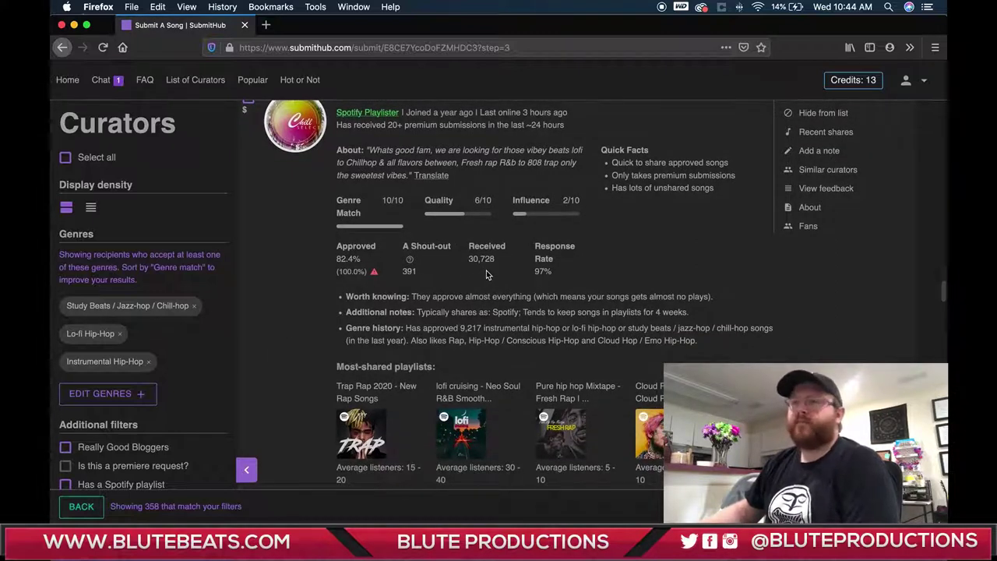
scroll(491, 280, "down", 2)
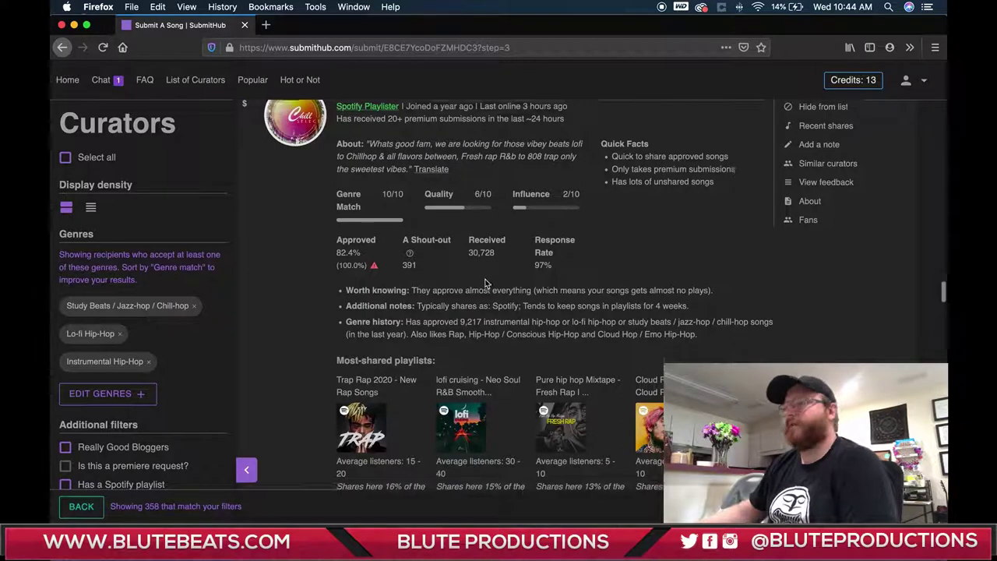
- Review Chill Select's "Worth knowing" notes, genre history and the average listeners of its most-shared playlists
scroll(318, 302, "down", 4)
scroll(320, 300, "up", 3)
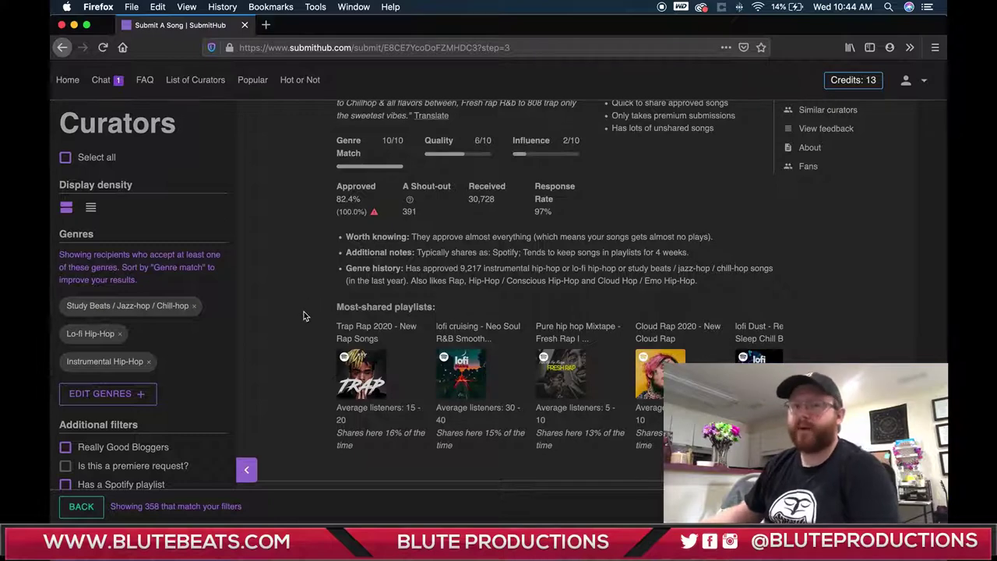
scroll(304, 315, "up", 1)
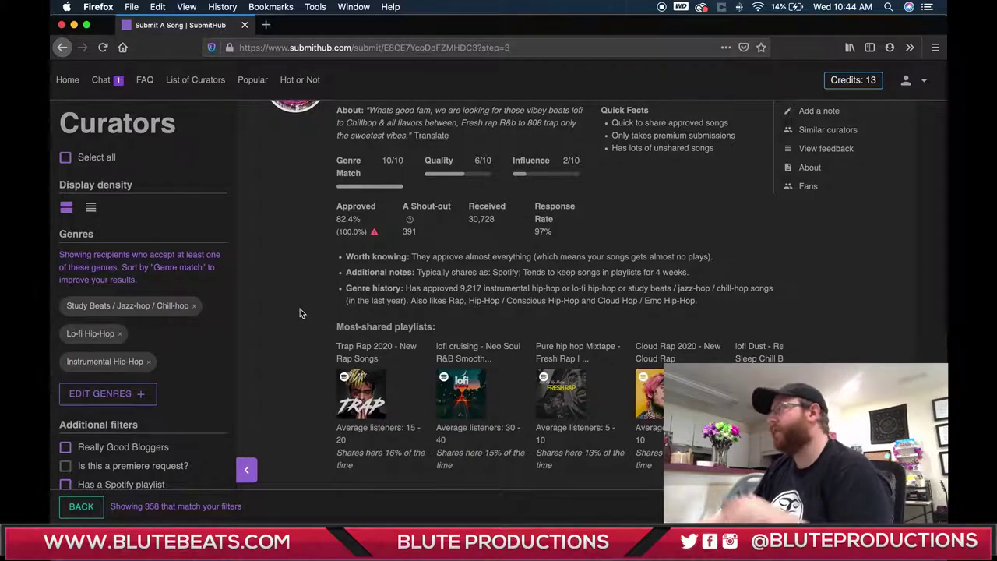
scroll(300, 312, "up", 5)
scroll(283, 304, "down", 5)
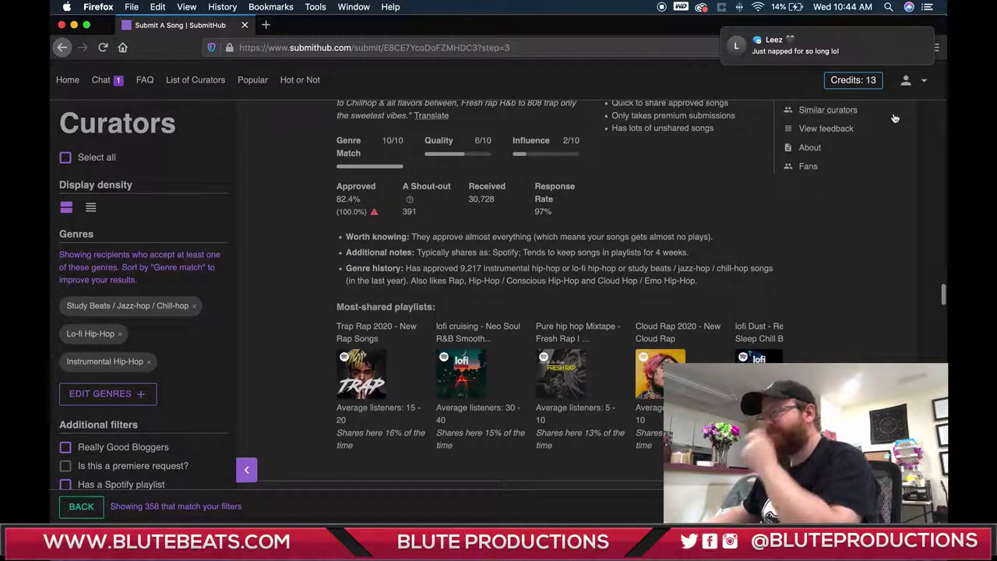
scroll(310, 345, "down", 1)
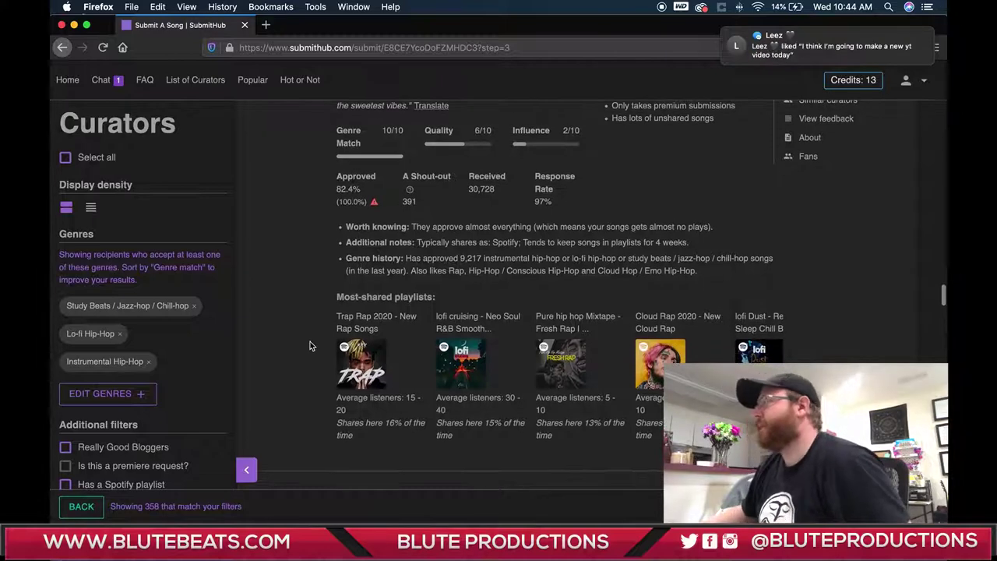
scroll(306, 350, "down", 1)
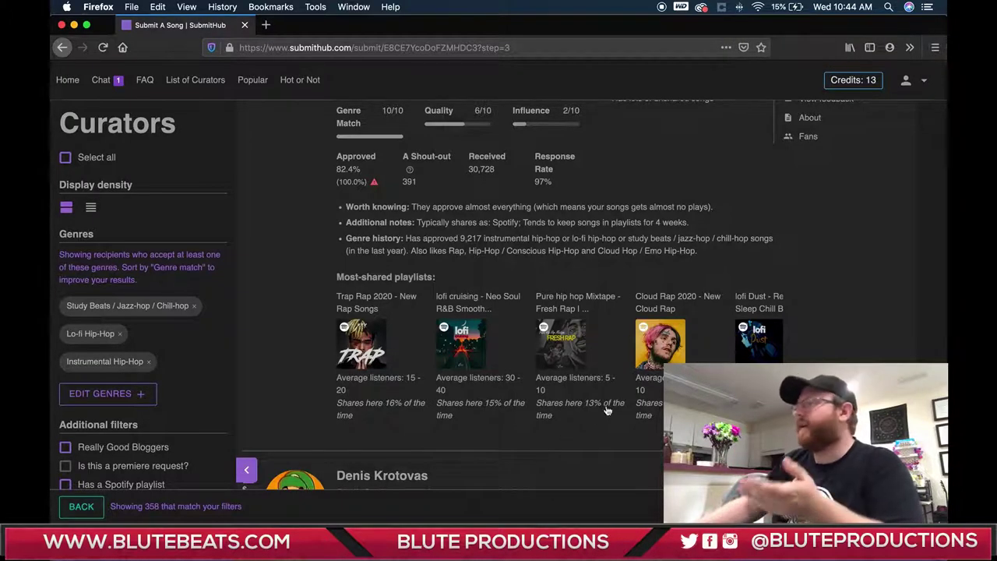
scroll(294, 340, "down", 3)
scroll(292, 337, "up", 4)
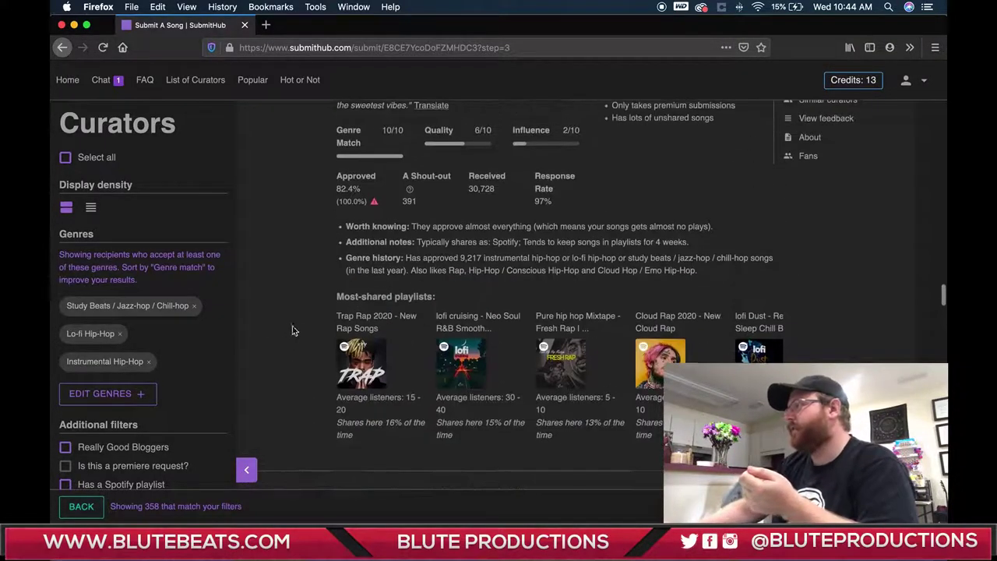
scroll(285, 330, "up", 2)
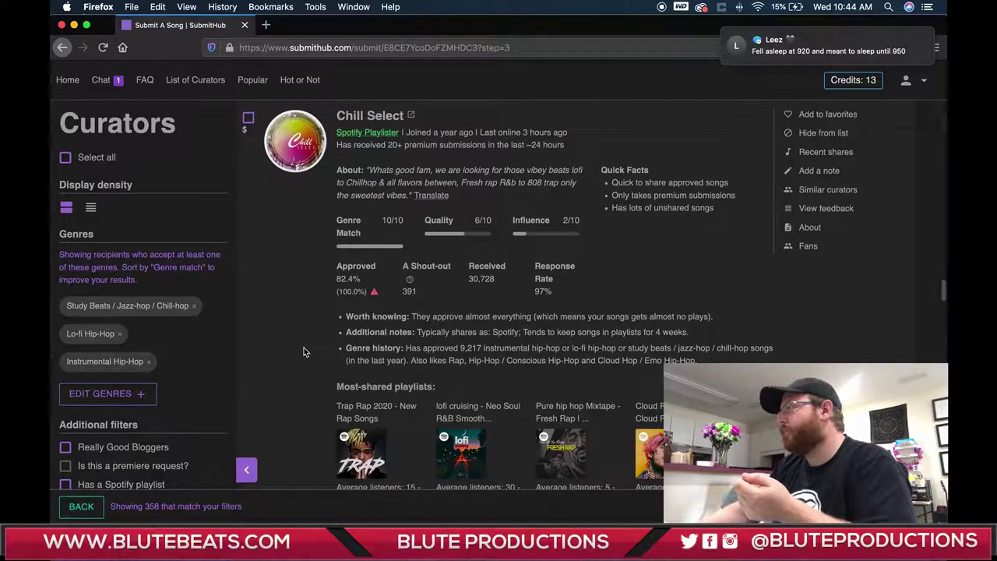
scroll(304, 349, "down", 2)
scroll(311, 359, "down", 7)
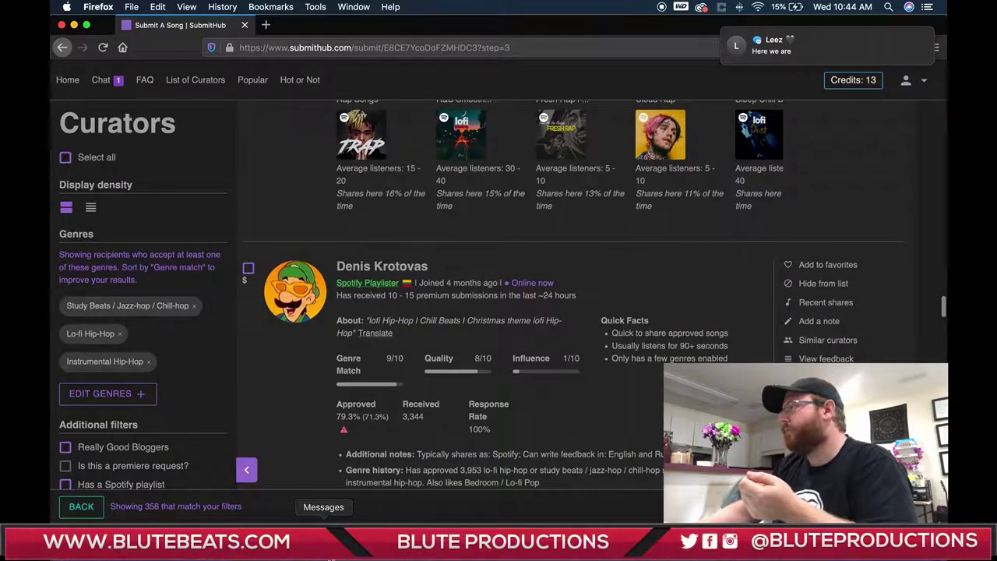
right_click(330, 510)
mouse_move(356, 472)
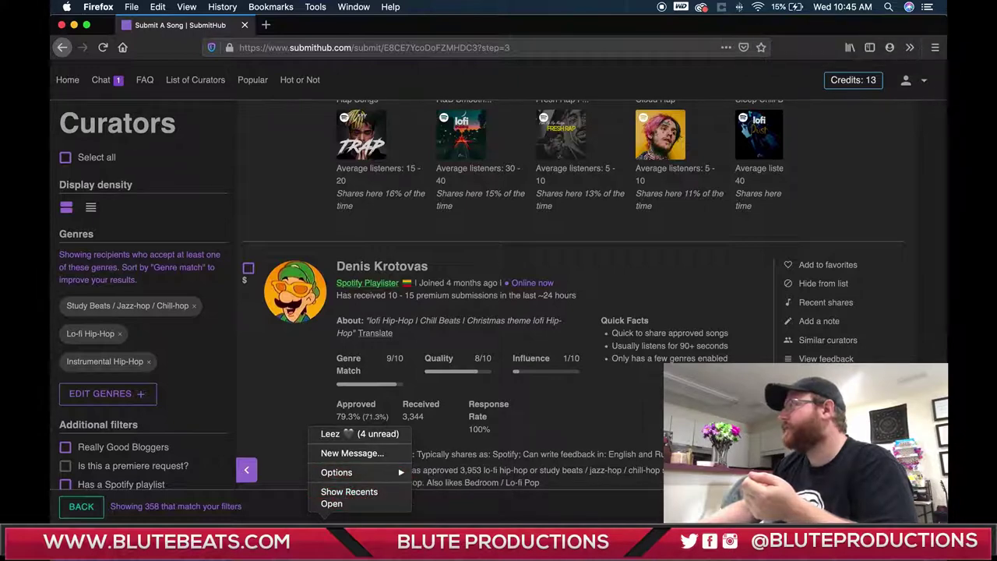
left_click(332, 513)
right_click(332, 512)
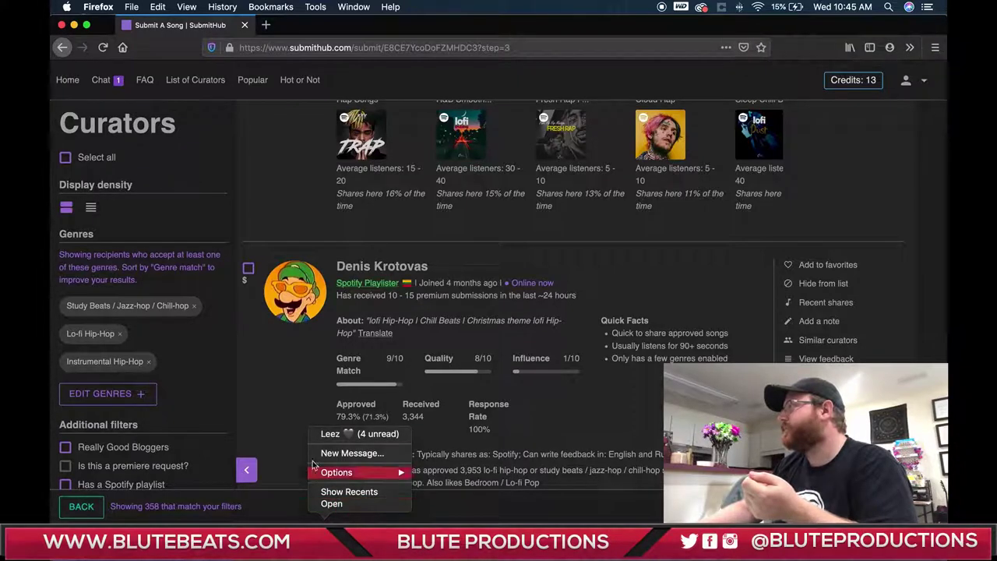
left_click(293, 429)
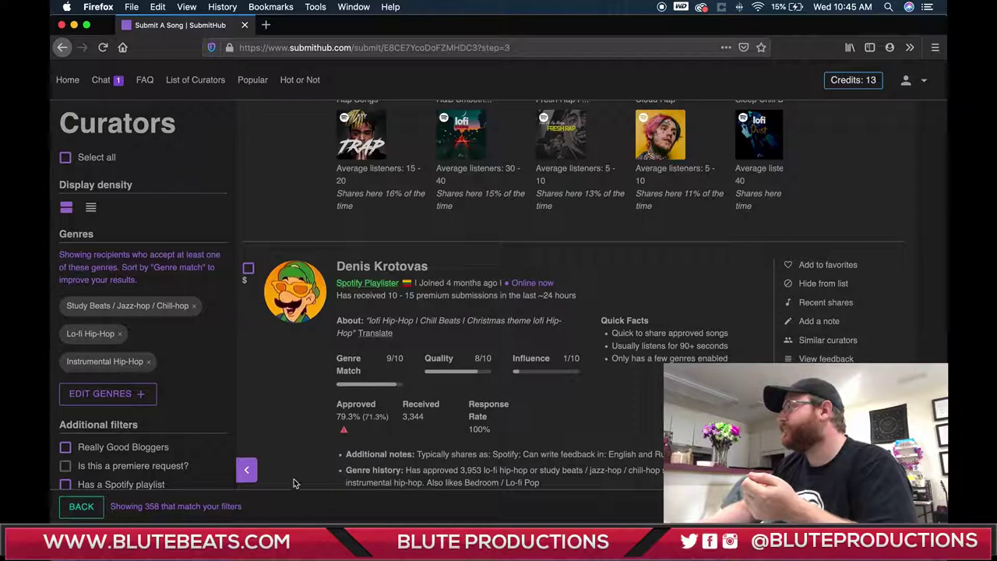
- Turn on Do Not Disturb for the Mac to silence incoming message notifications
left_click(927, 7)
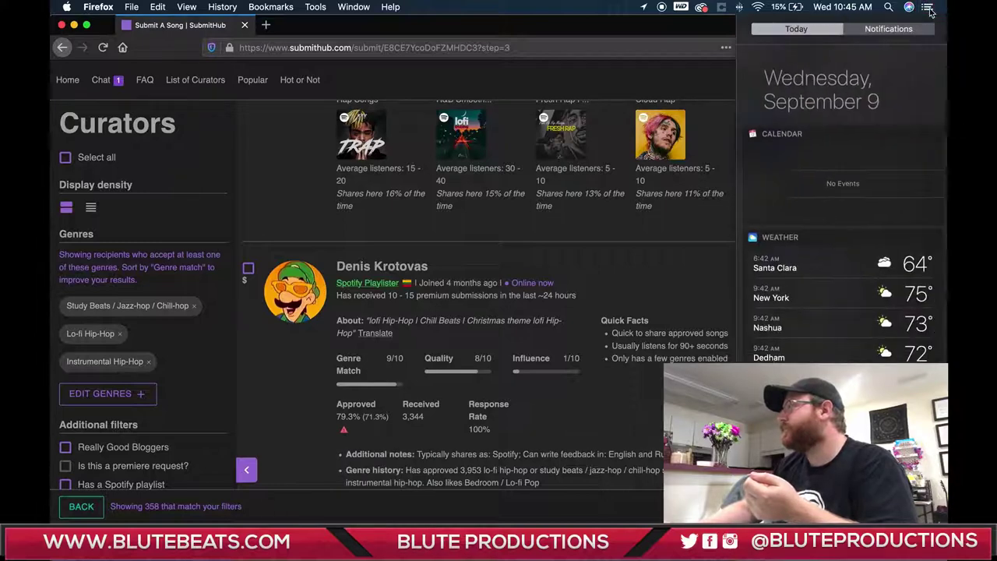
left_click(866, 33)
left_click(802, 35)
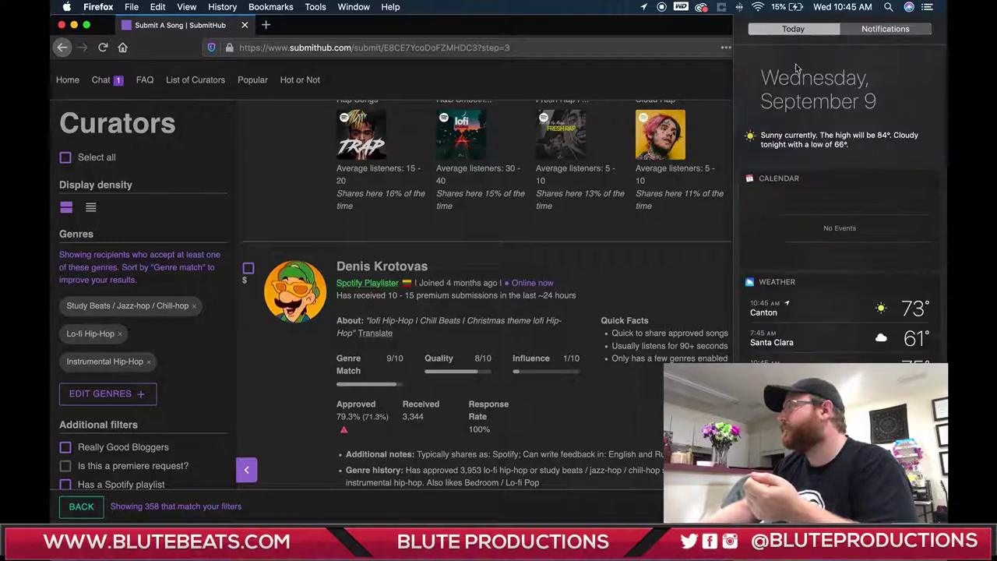
scroll(804, 111, "up", 3)
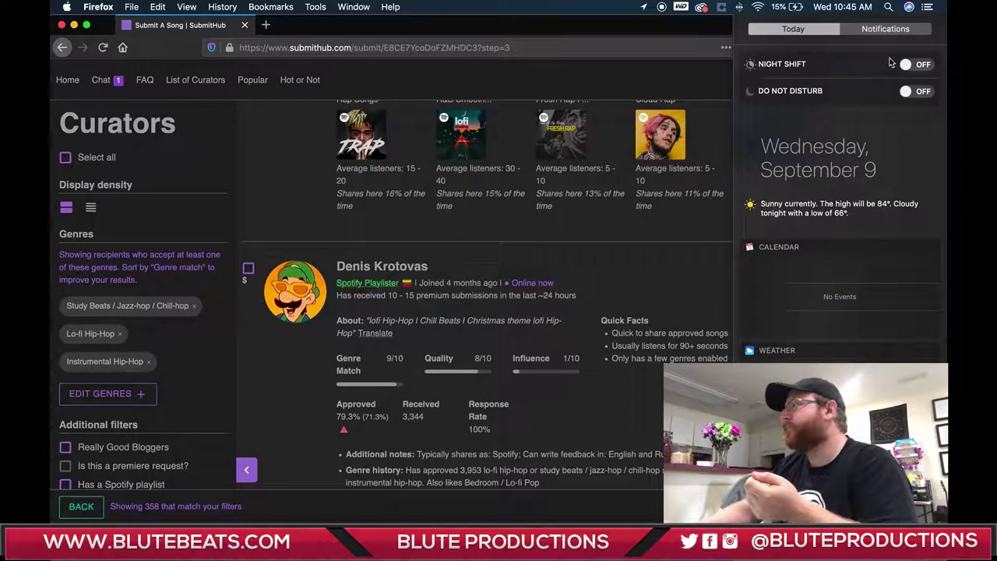
left_click(908, 91)
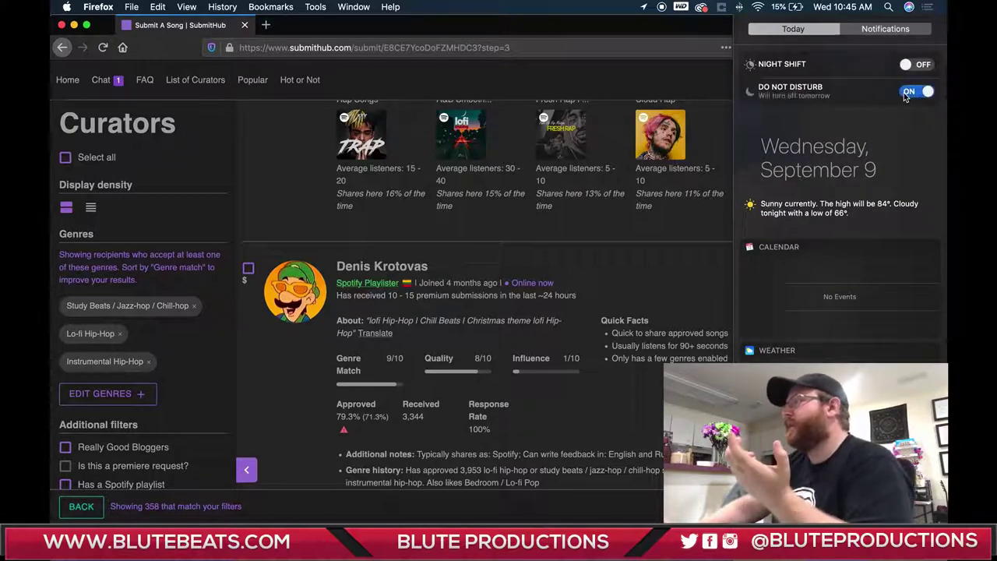
left_click(680, 27)
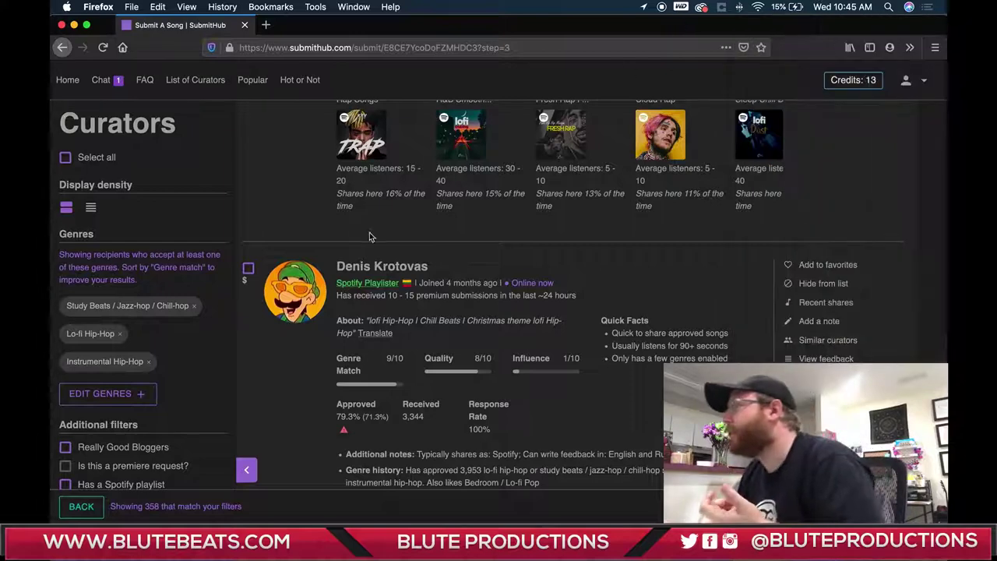
- Examine the Spotify playlister listed after Chill Select, comparing both curators' genre match, quality, influence, approval rate and most-shared playlists
scroll(296, 411, "down", 3)
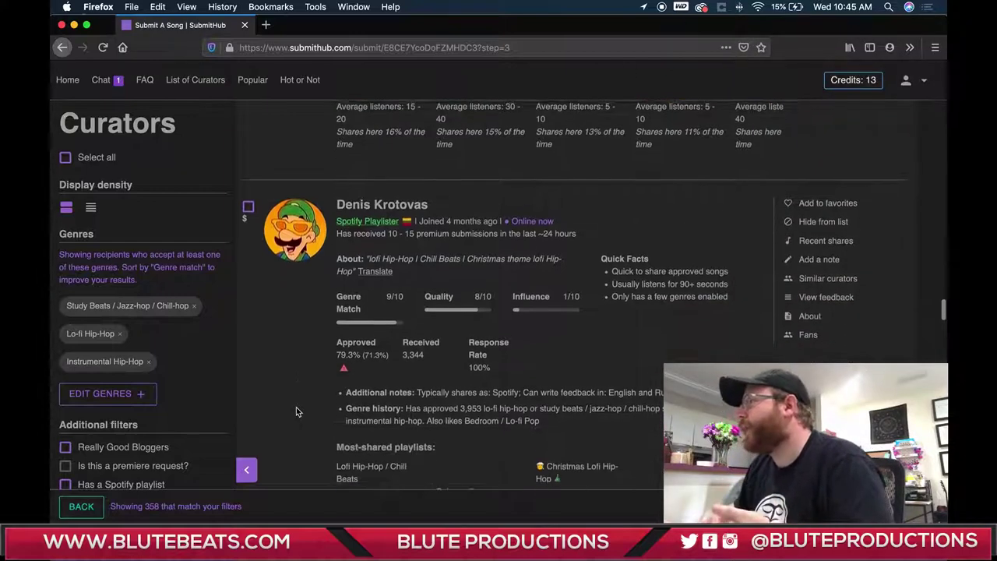
scroll(289, 418, "down", 4)
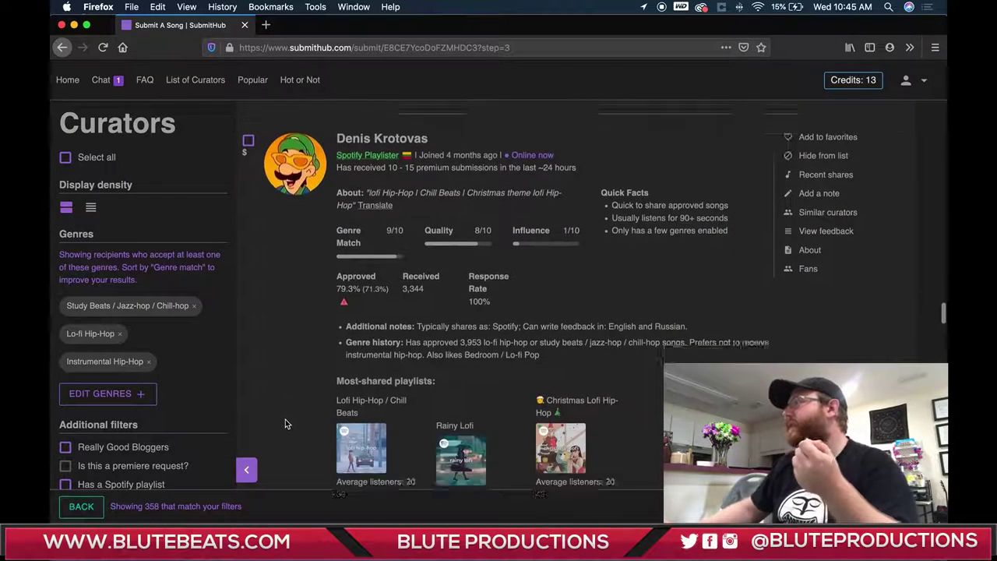
scroll(290, 378, "up", 4)
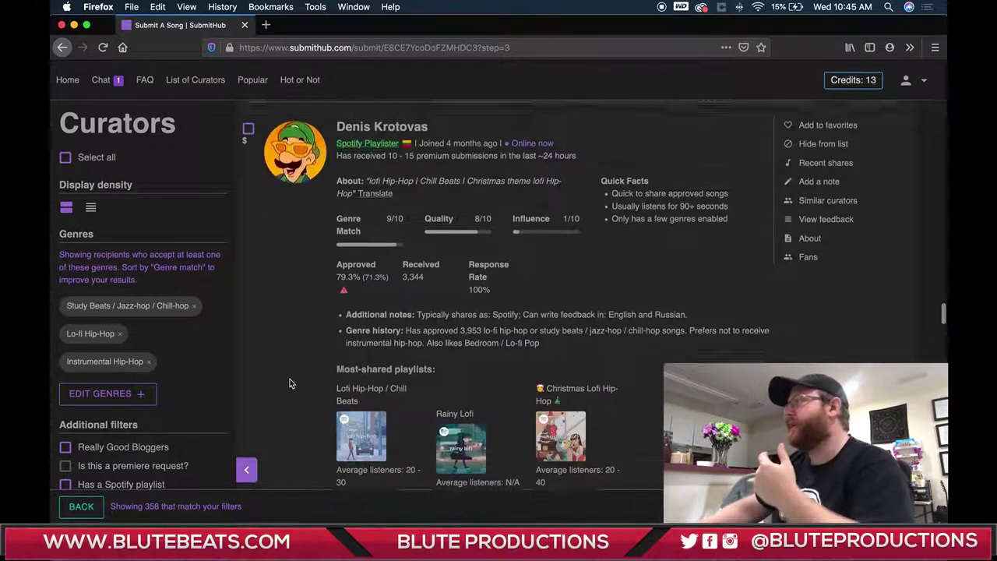
scroll(287, 394, "down", 1)
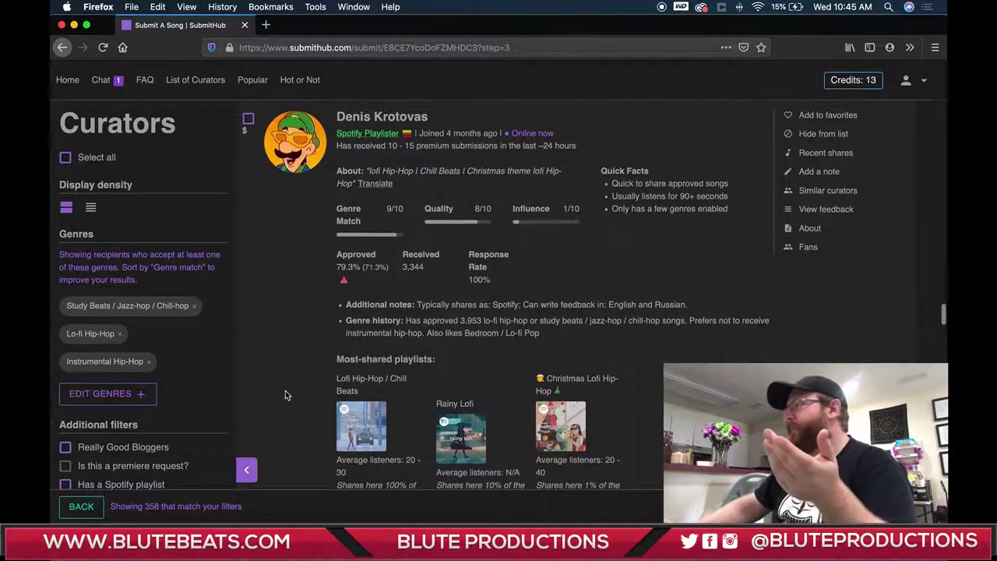
scroll(285, 391, "up", 8)
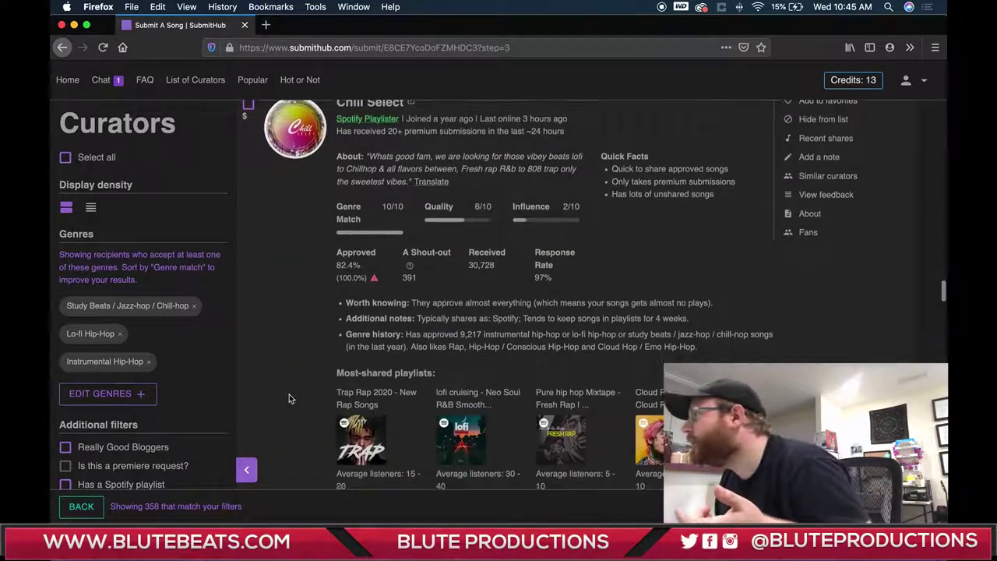
scroll(286, 397, "down", 10)
scroll(299, 401, "down", 9)
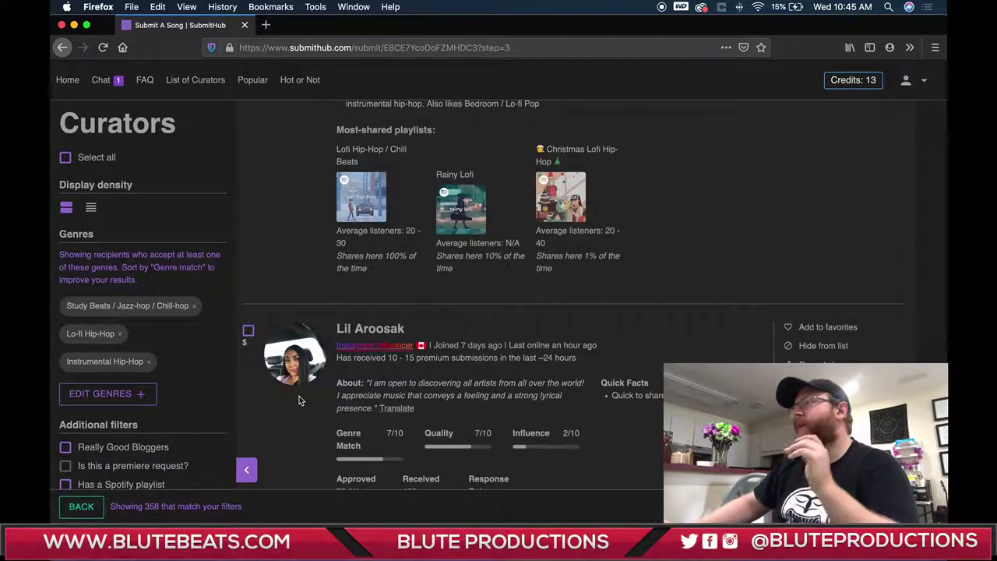
- Skim the statistics and genre history of curators further down the list, and return to the first curator
scroll(299, 400, "down", 13)
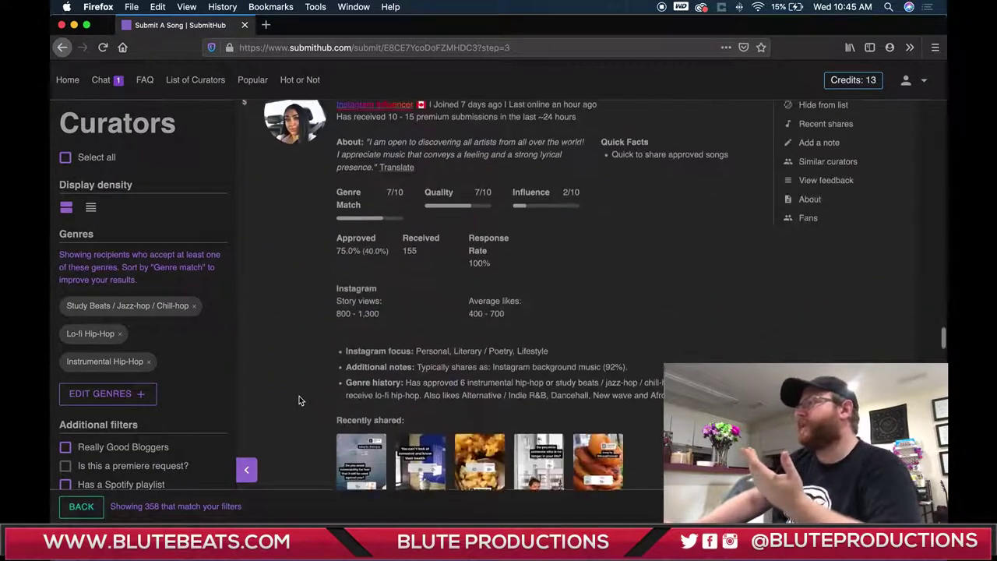
scroll(299, 399, "down", 20)
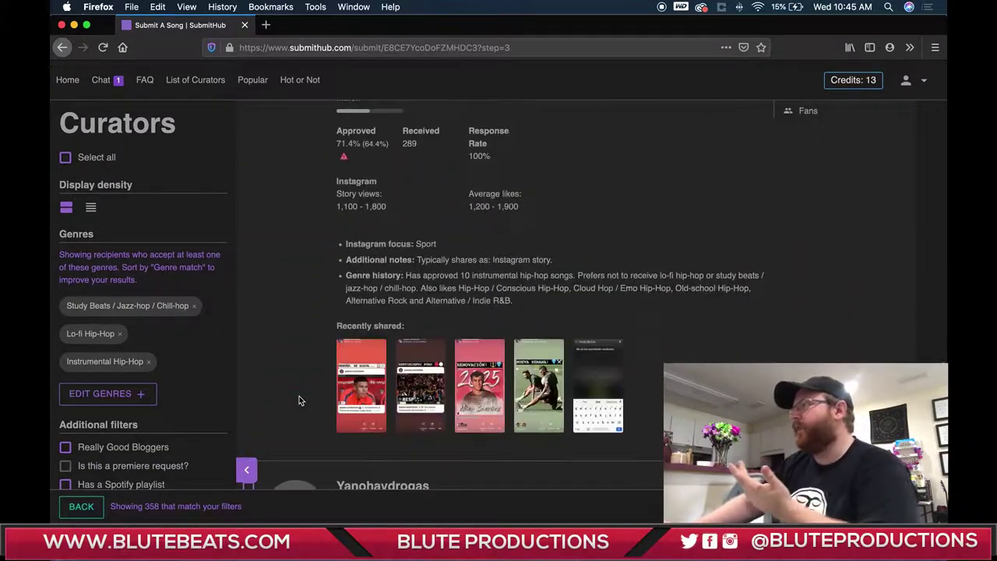
scroll(300, 400, "down", 20)
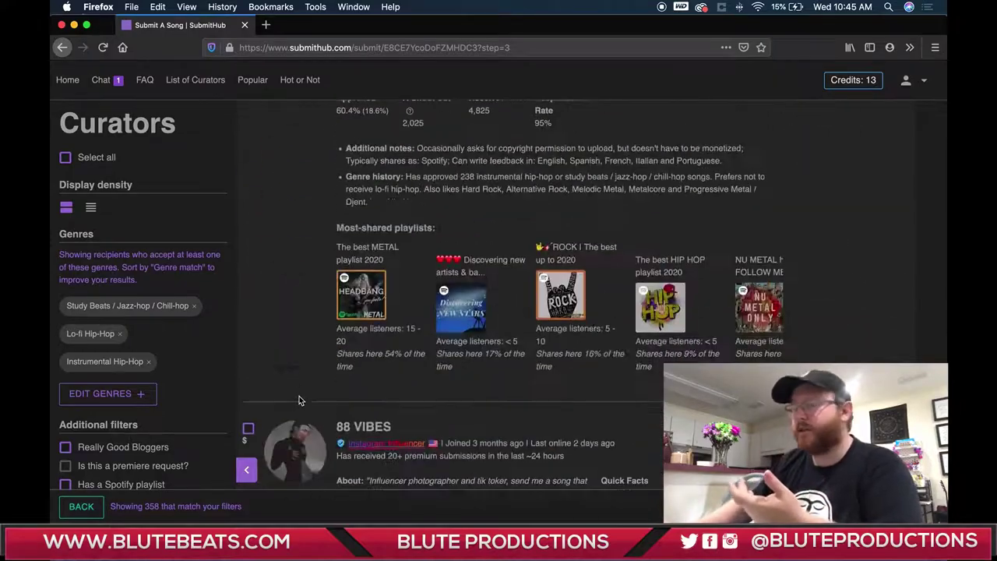
scroll(299, 398, "up", 10)
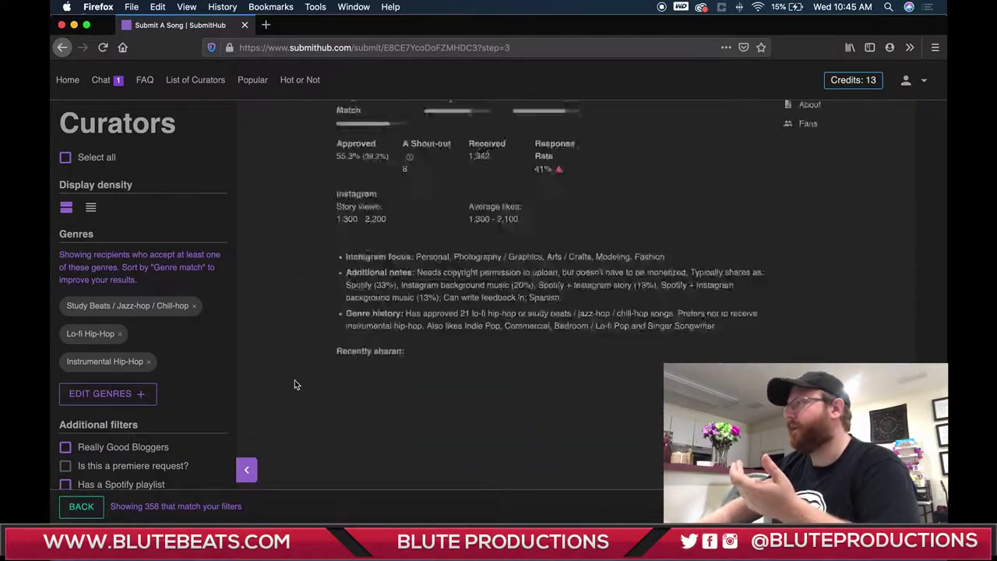
scroll(295, 383, "down", 15)
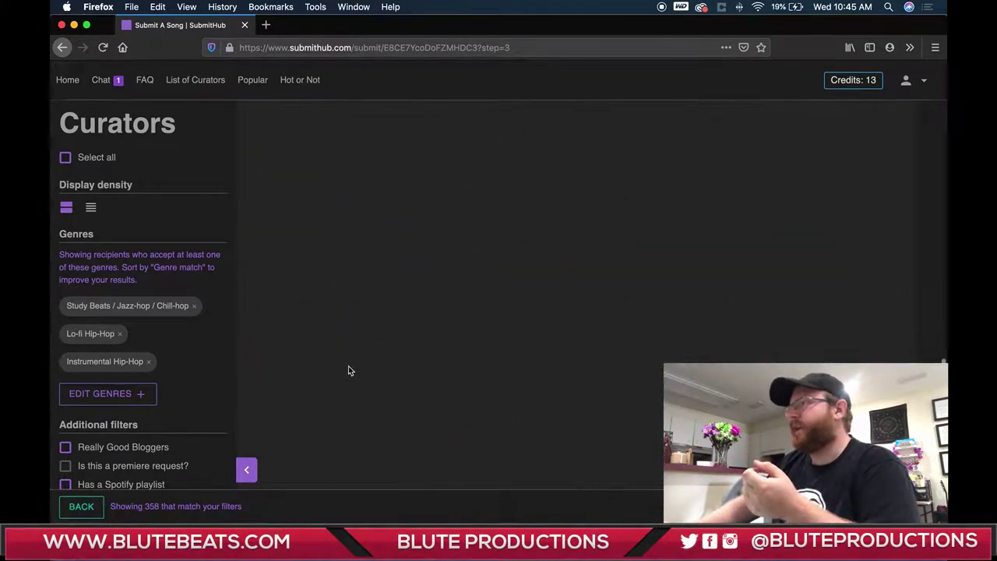
scroll(320, 374, "up", 15)
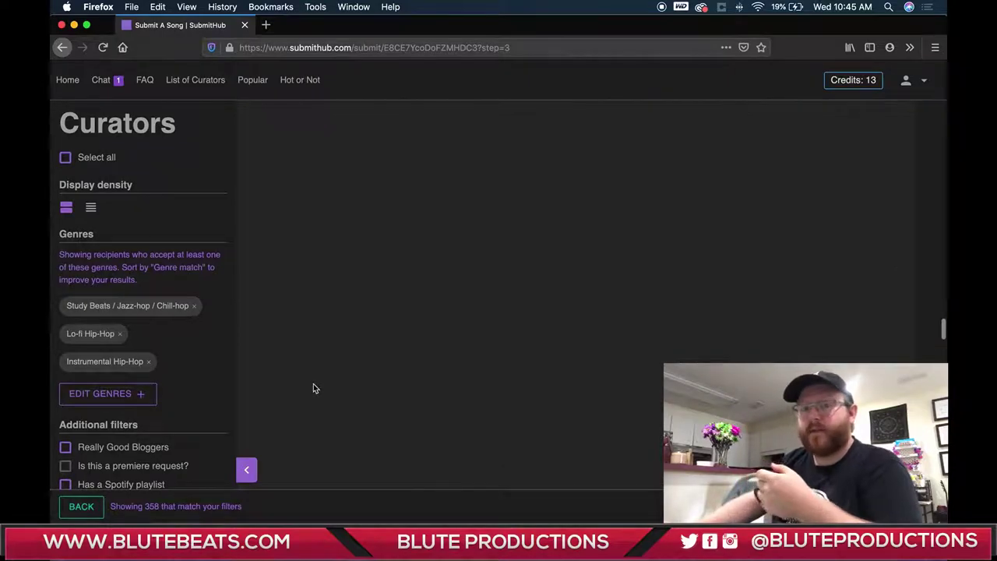
scroll(313, 358, "up", 10)
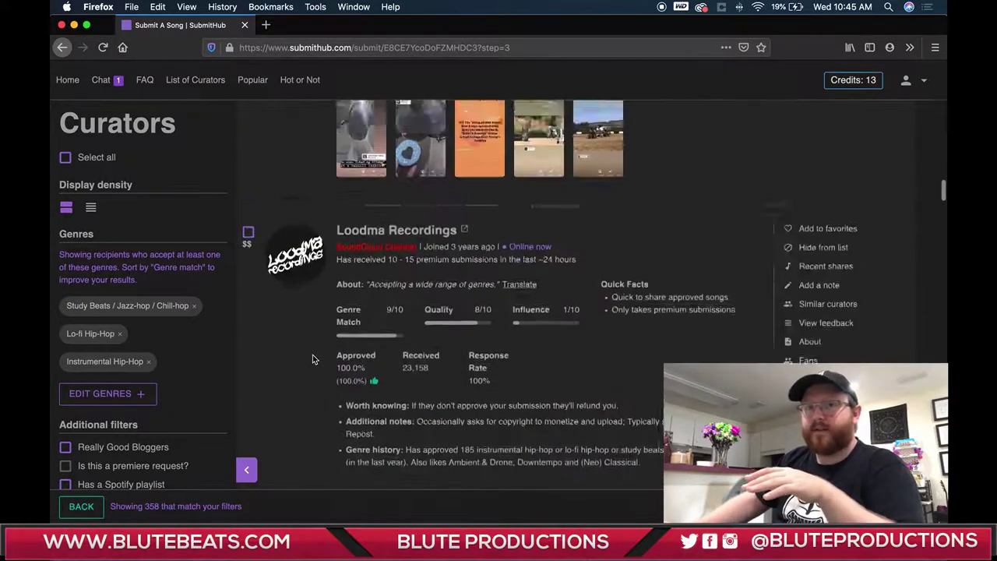
scroll(302, 364, "up", 8)
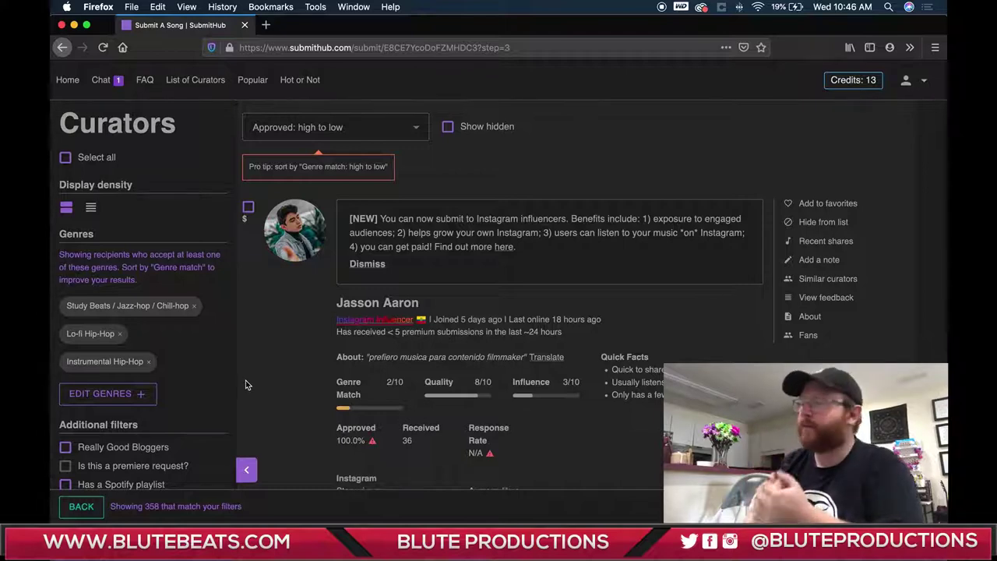
scroll(246, 380, "down", 3)
scroll(269, 378, "up", 3)
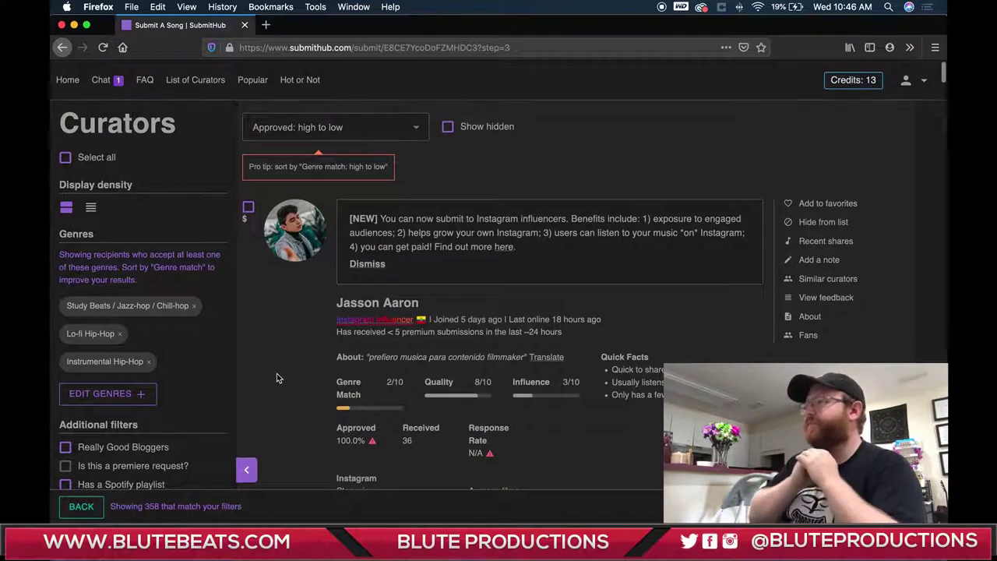